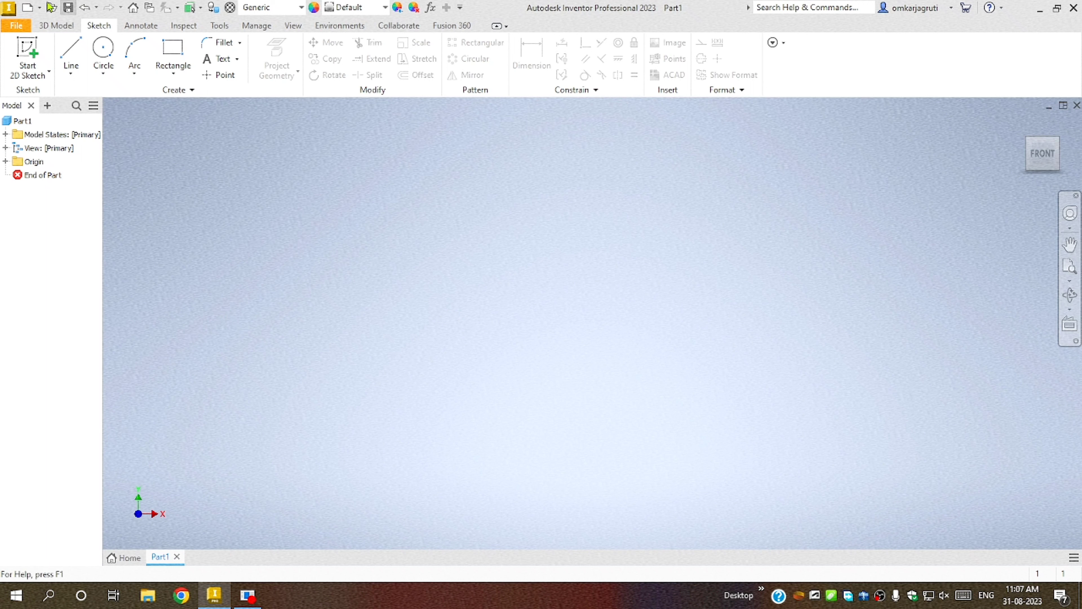
Step: Sketch a circle of 10 mm radius centred on the origin of the horizontal XZ plane and finish the sketch
left_click(50, 28)
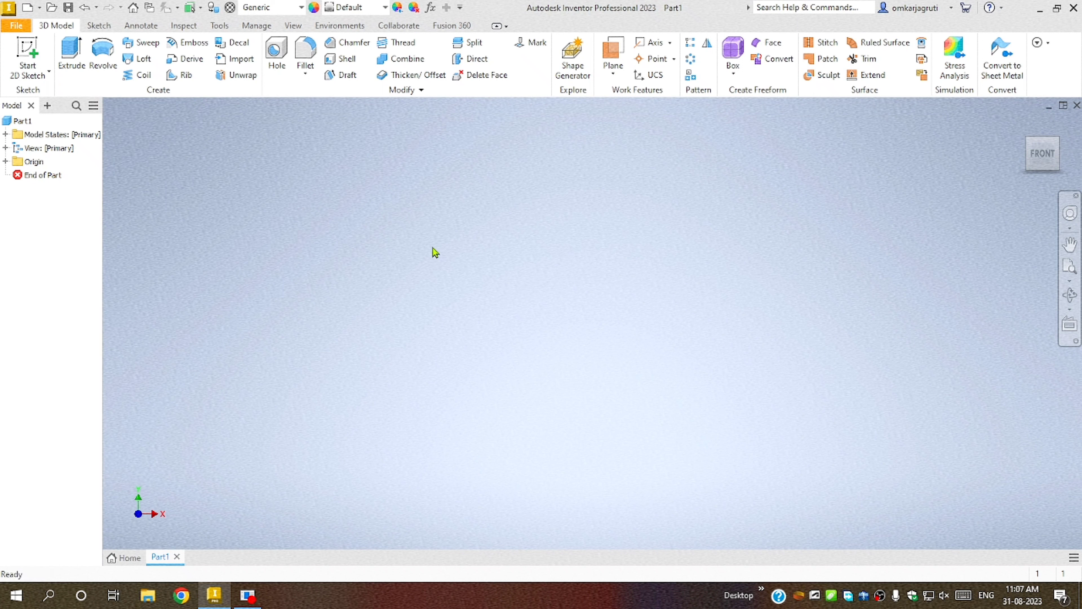
left_click(24, 53)
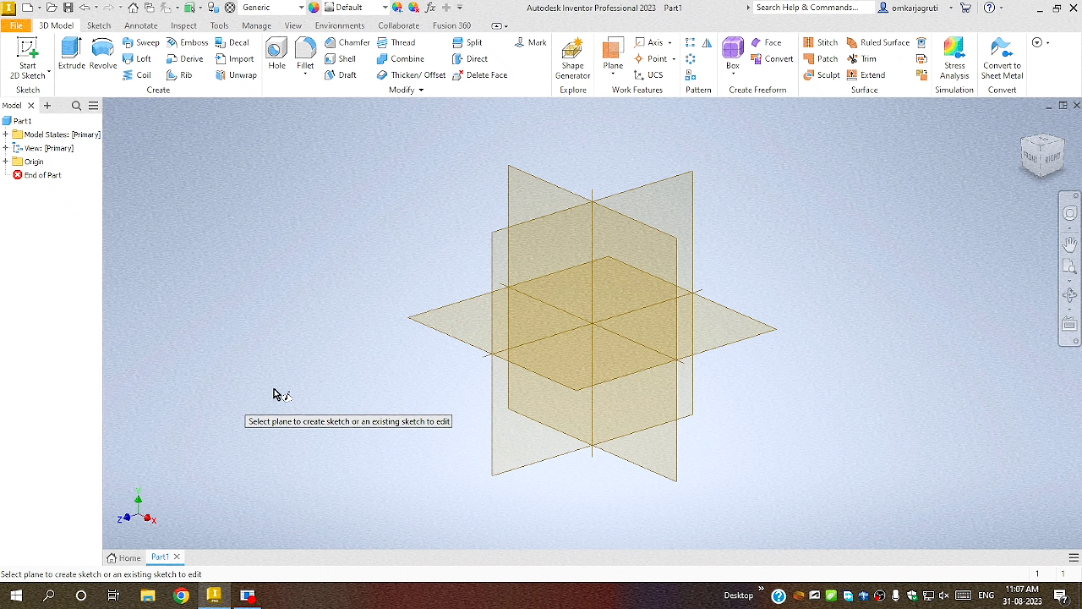
left_click(461, 321)
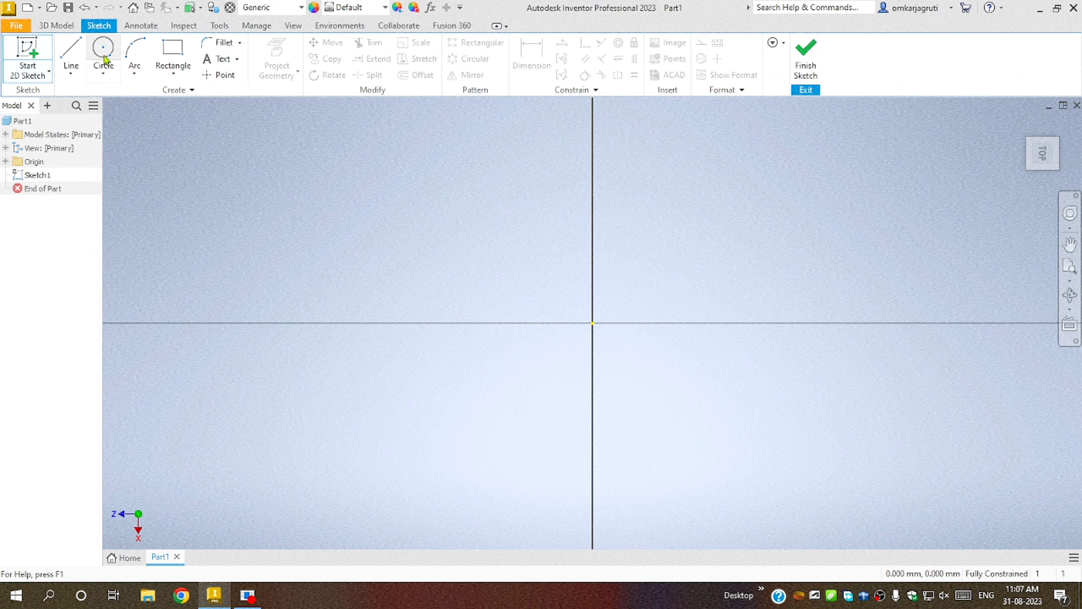
left_click(115, 53)
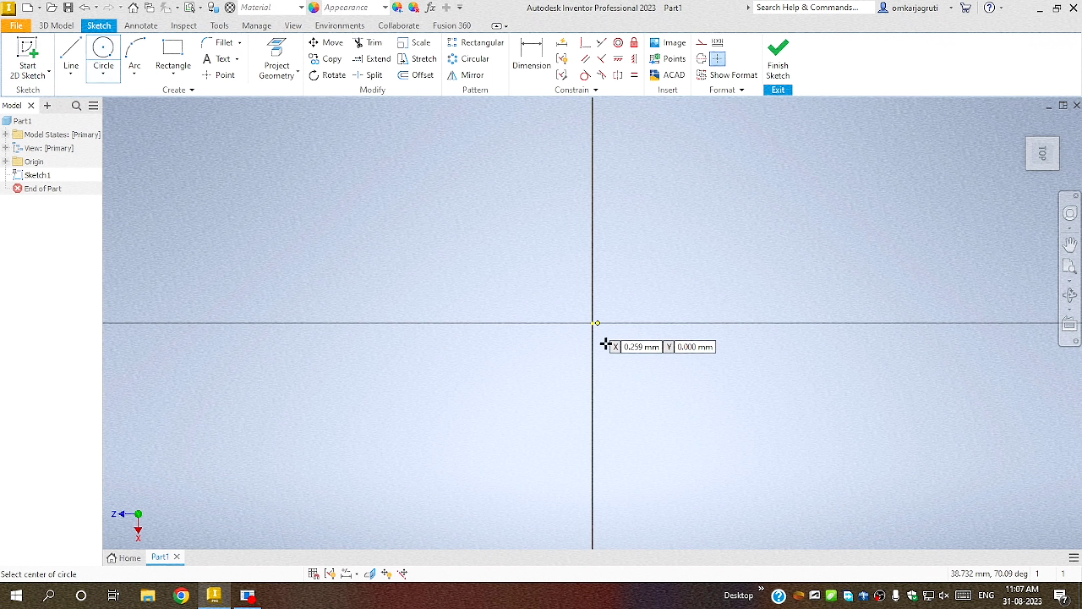
left_click(592, 323)
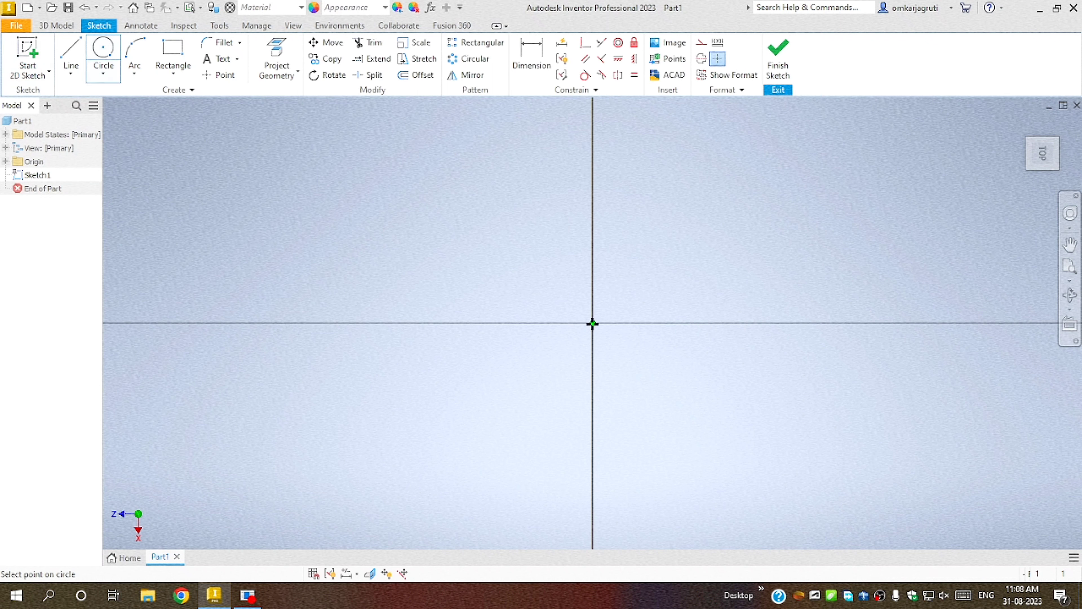
type("10")
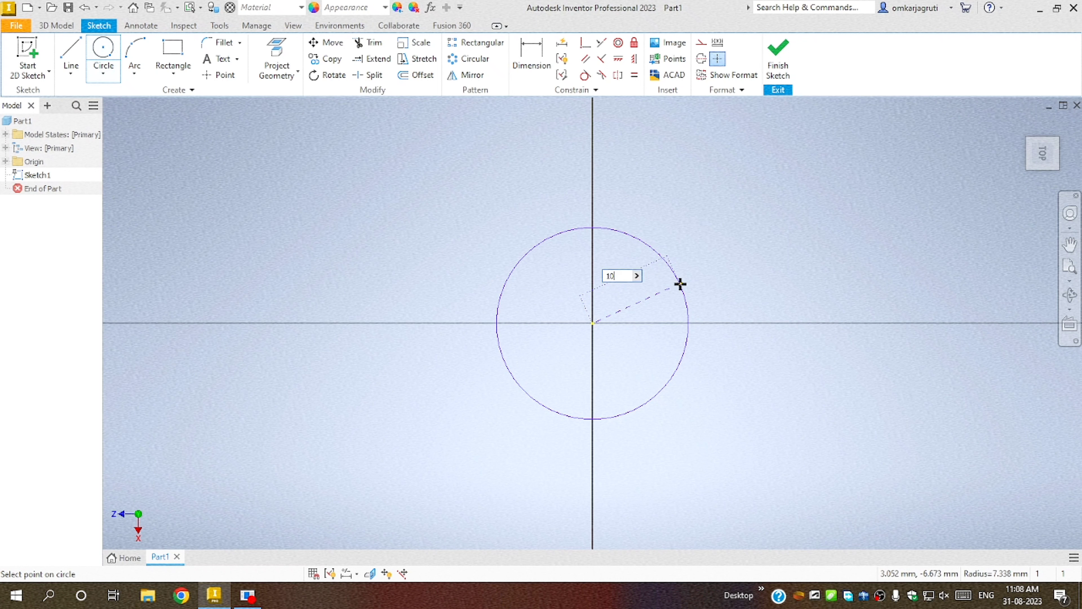
key("Return")
key("Escape")
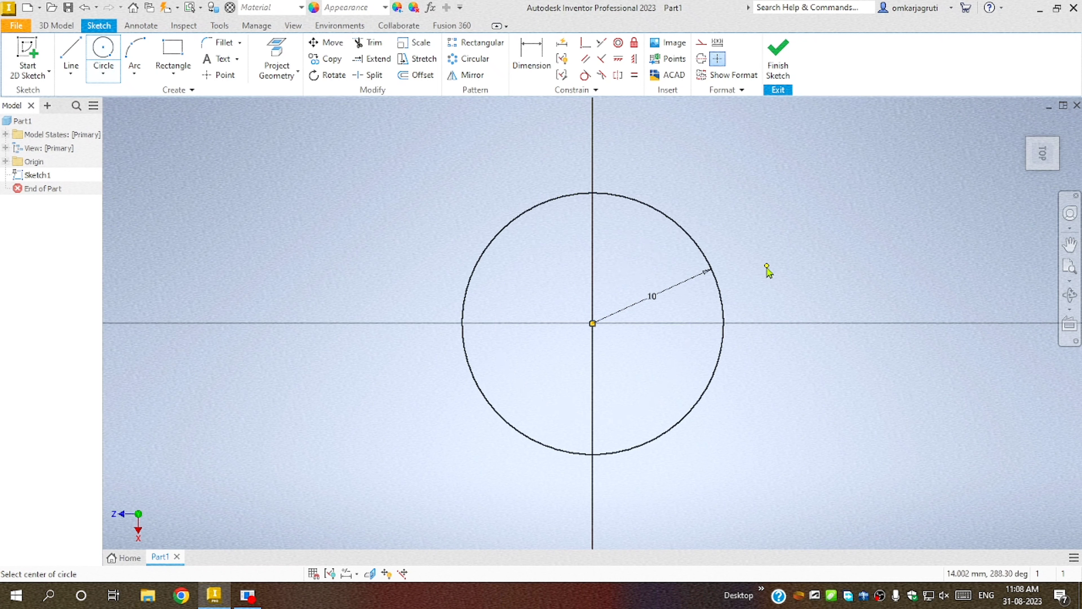
left_click(777, 70)
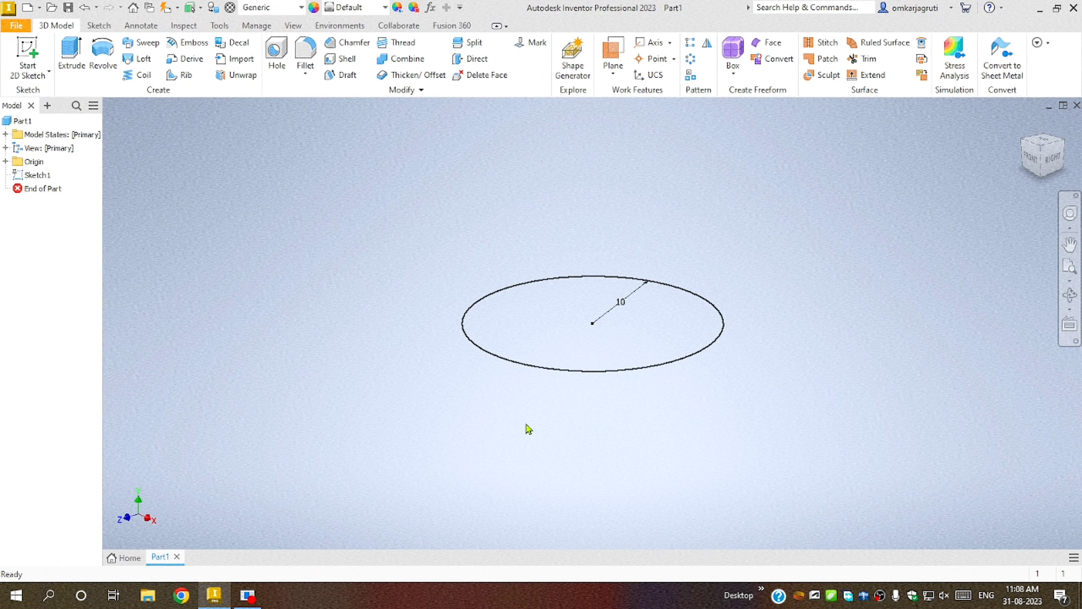
Step: Extrude the circle upward 50 mm into a solid cylinder
left_click(71, 55)
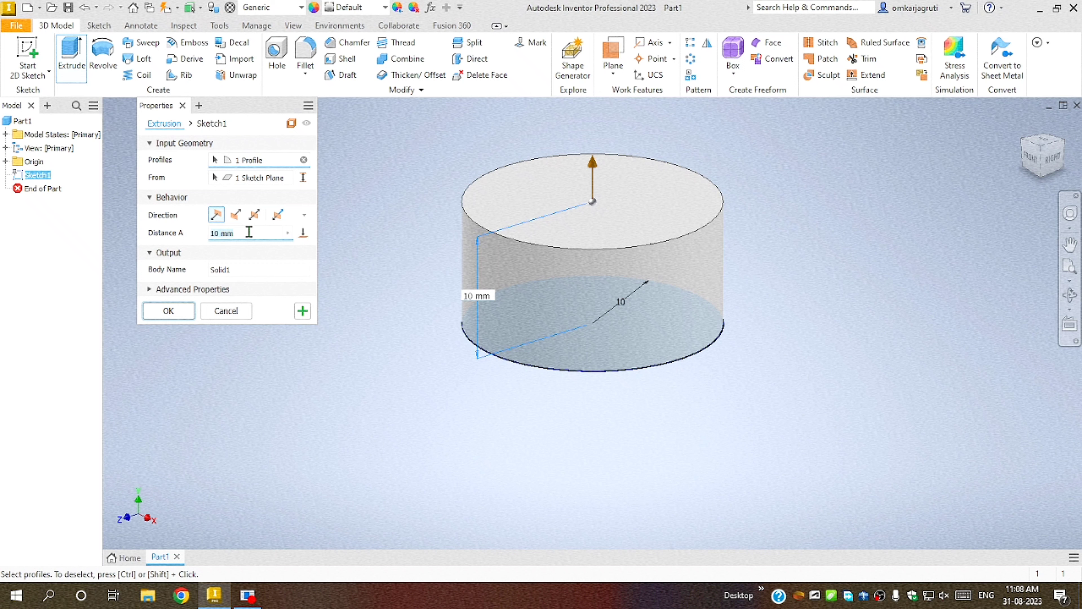
type("100")
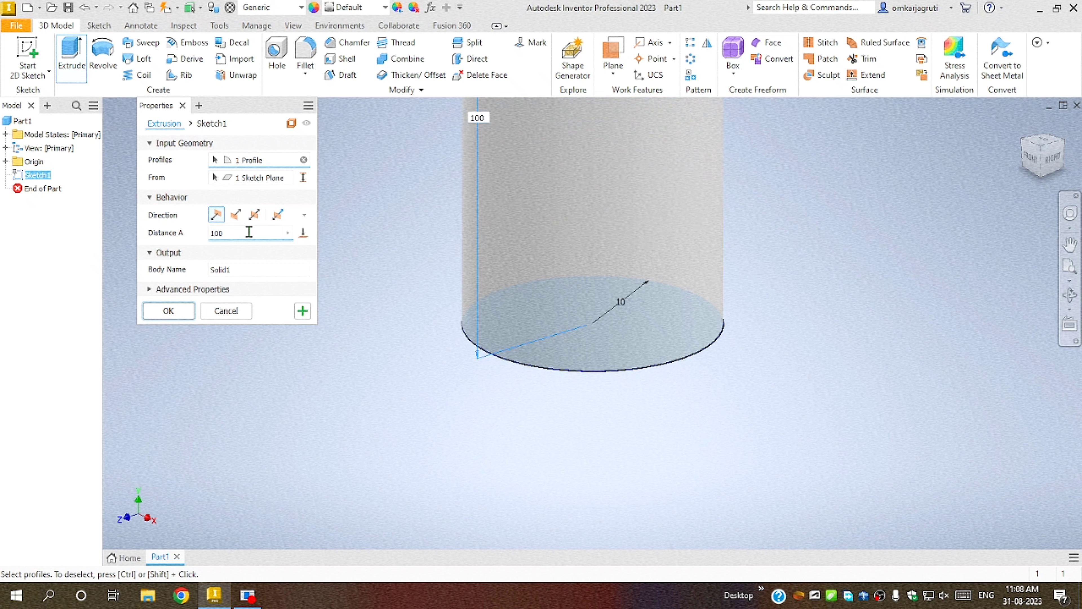
key("BackSpace")
key("BackSpace")
key("BackSpace")
type("5")
scroll(401, 391, "up", 3)
scroll(401, 391, "down", 5)
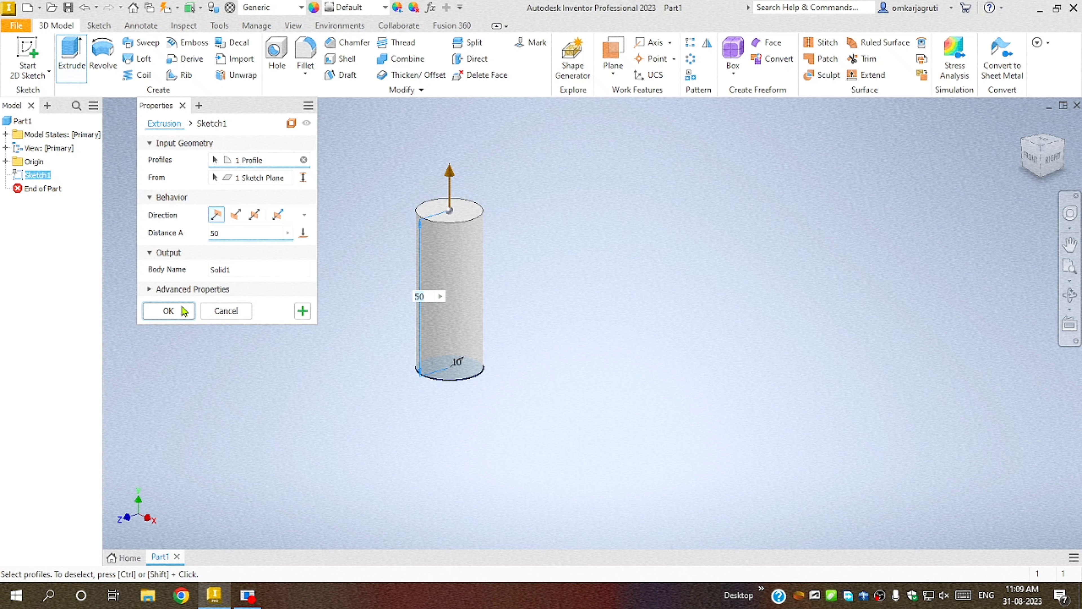
left_click(163, 315)
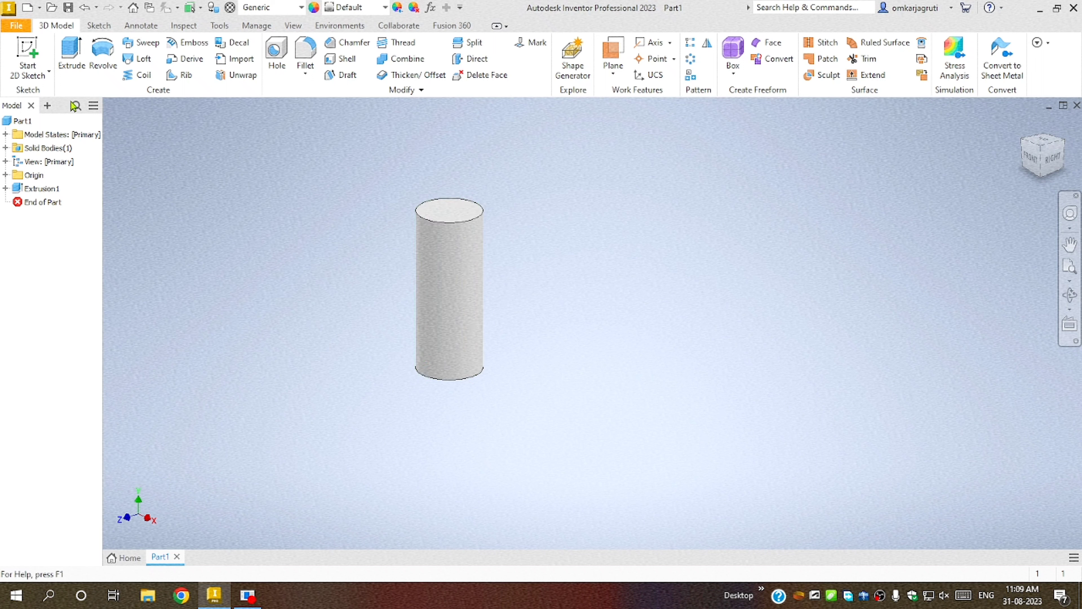
left_click(73, 81)
key("Escape")
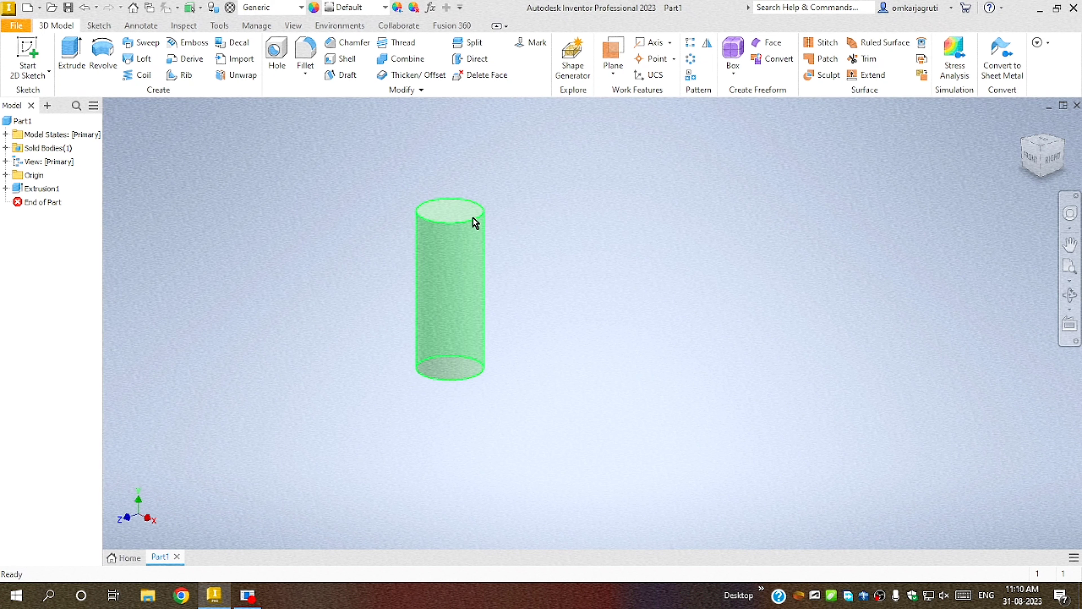
Step: Sketch a concentric circle of 15 mm radius on the cylinder's top face and finish the sketch
scroll(463, 196, "down", 5)
scroll(464, 195, "up", 10)
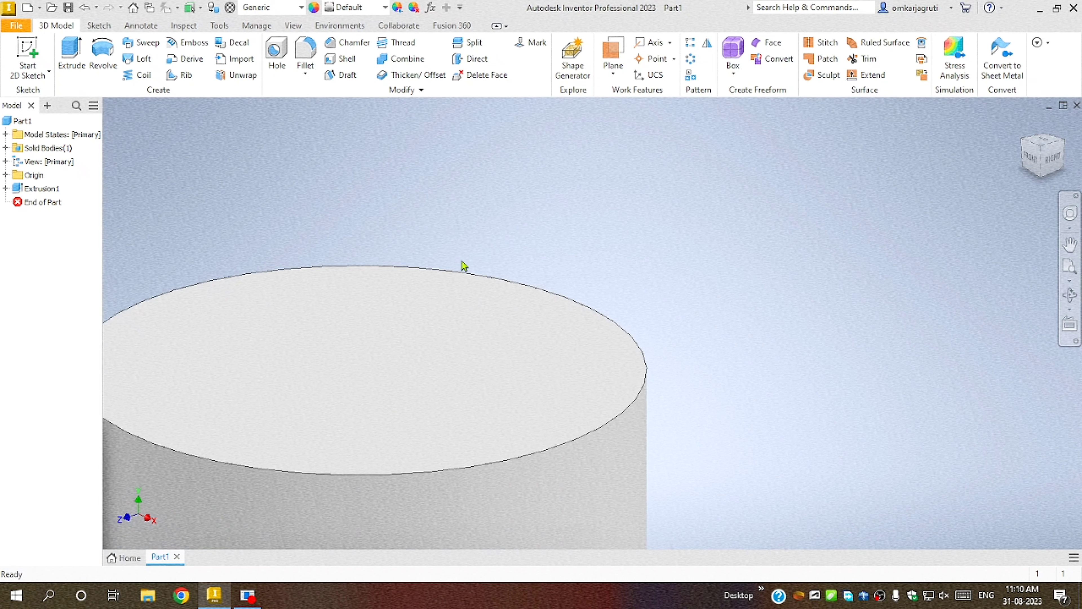
left_click(447, 347)
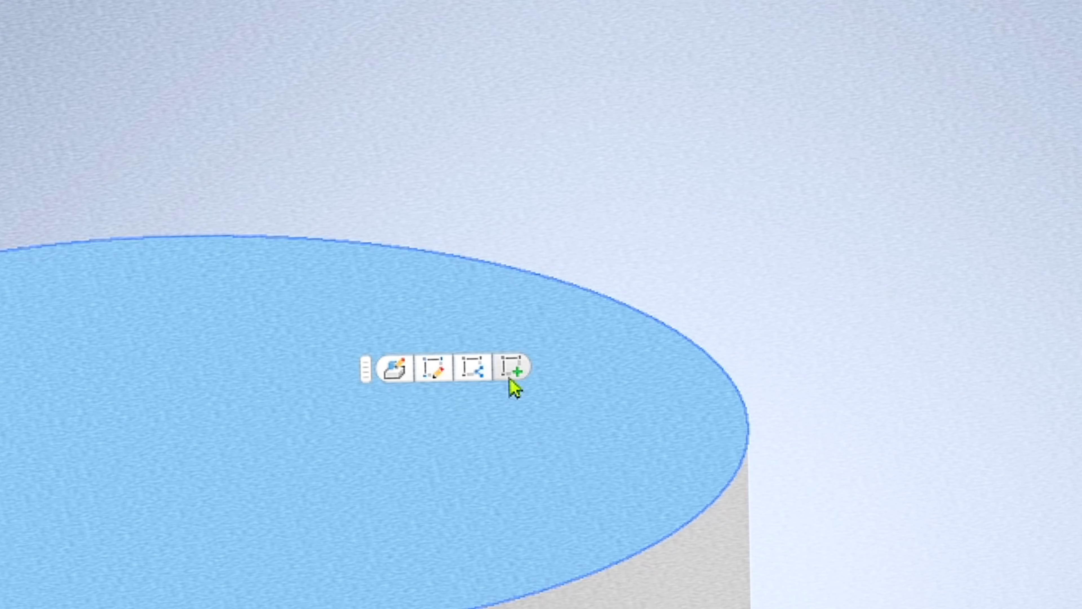
left_click(511, 369)
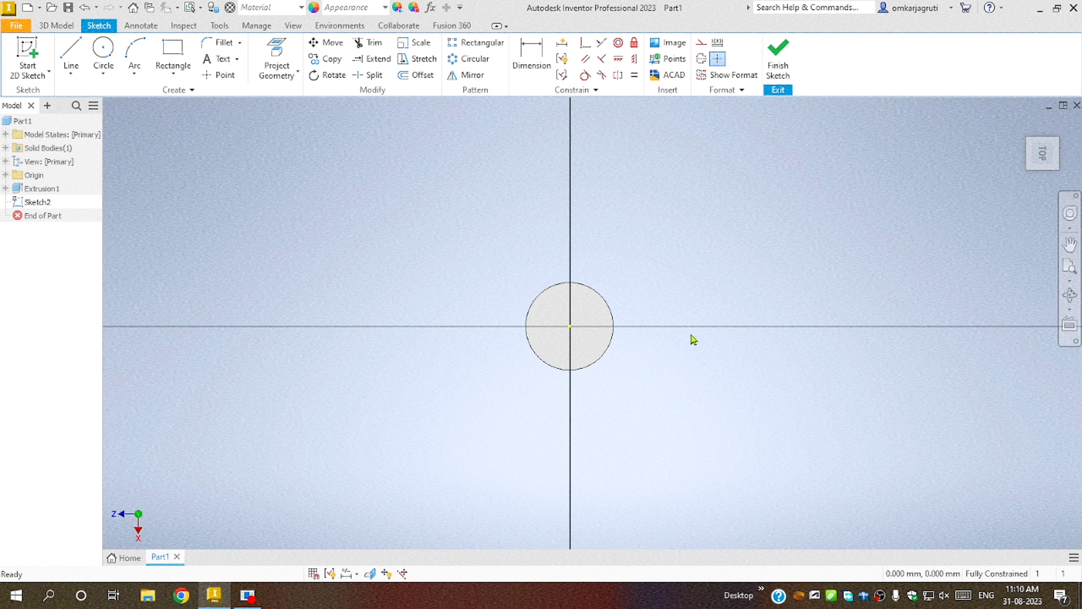
left_click(1044, 168)
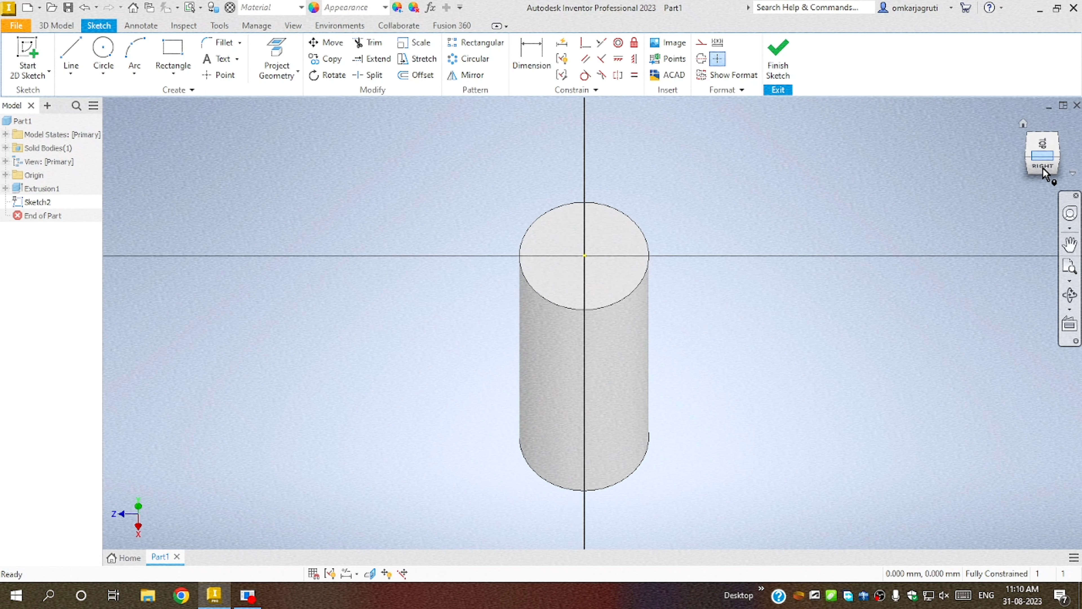
left_click(1044, 147)
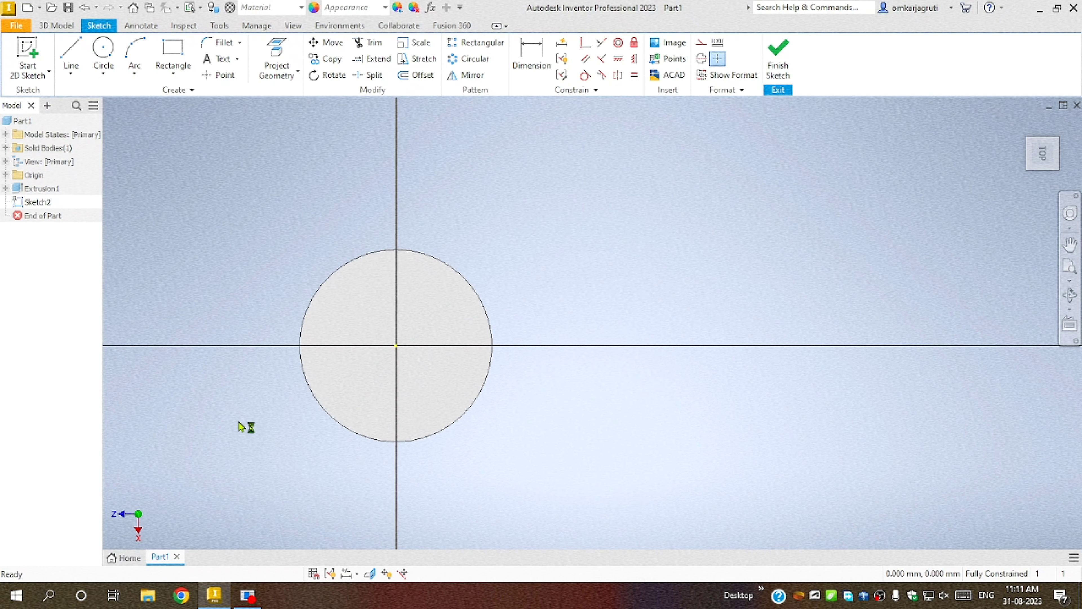
left_click(103, 49)
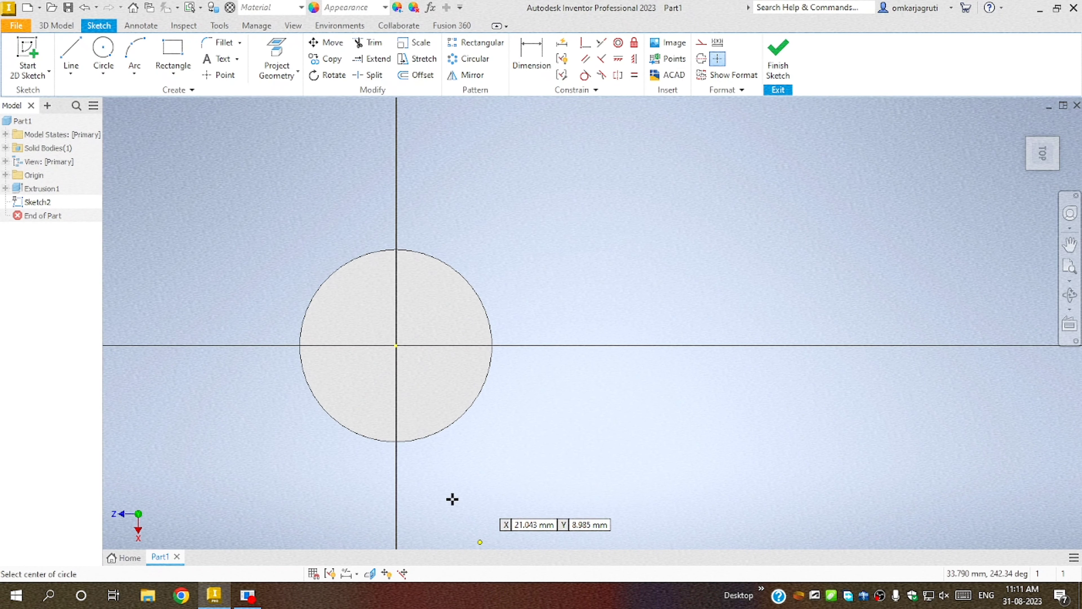
left_click(396, 345)
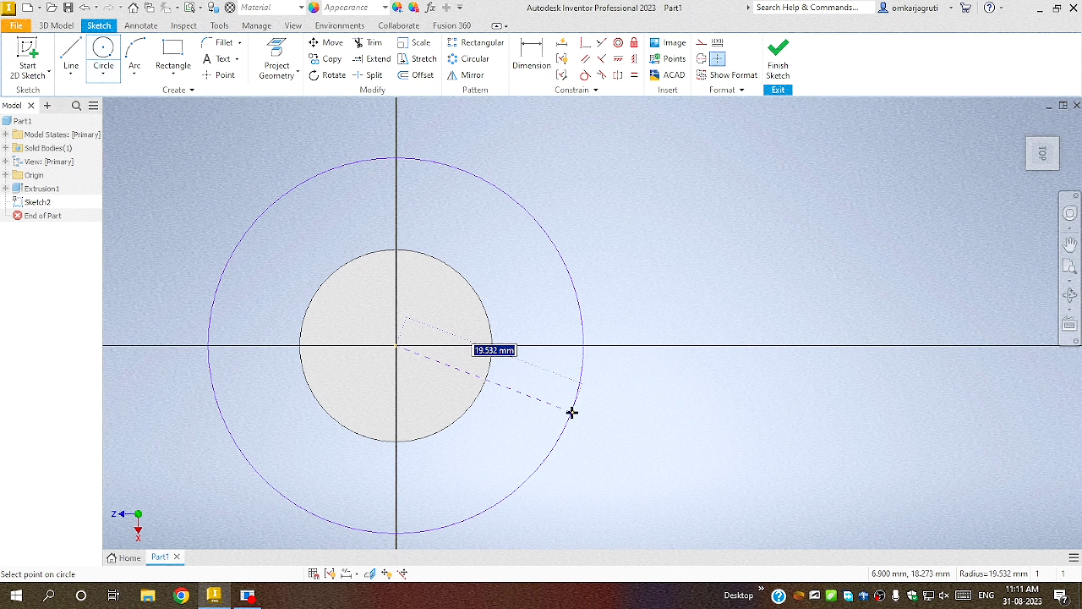
type("15")
key("Return")
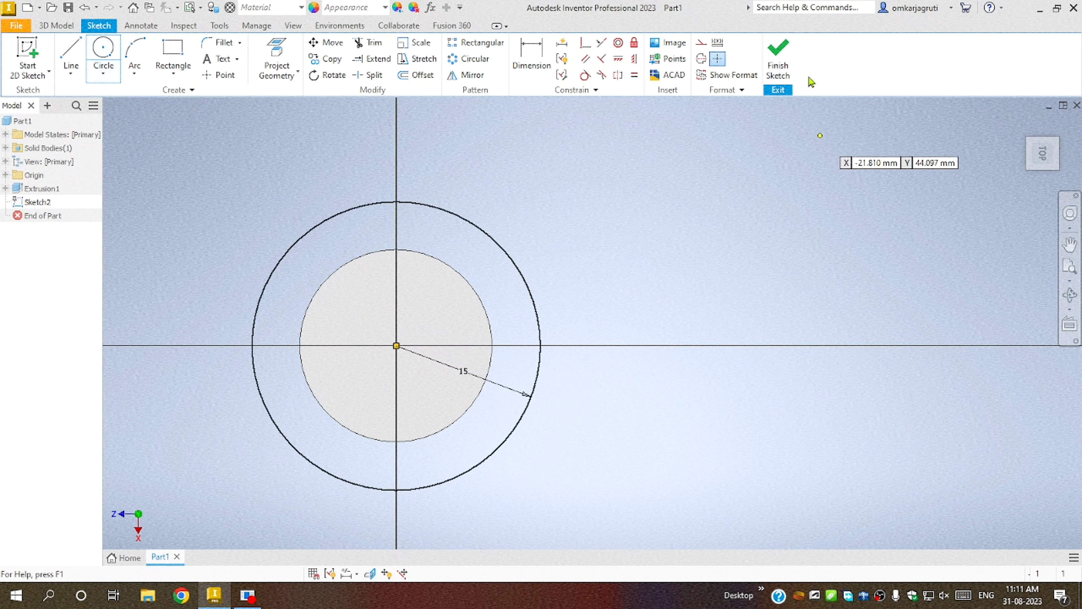
left_click(778, 58)
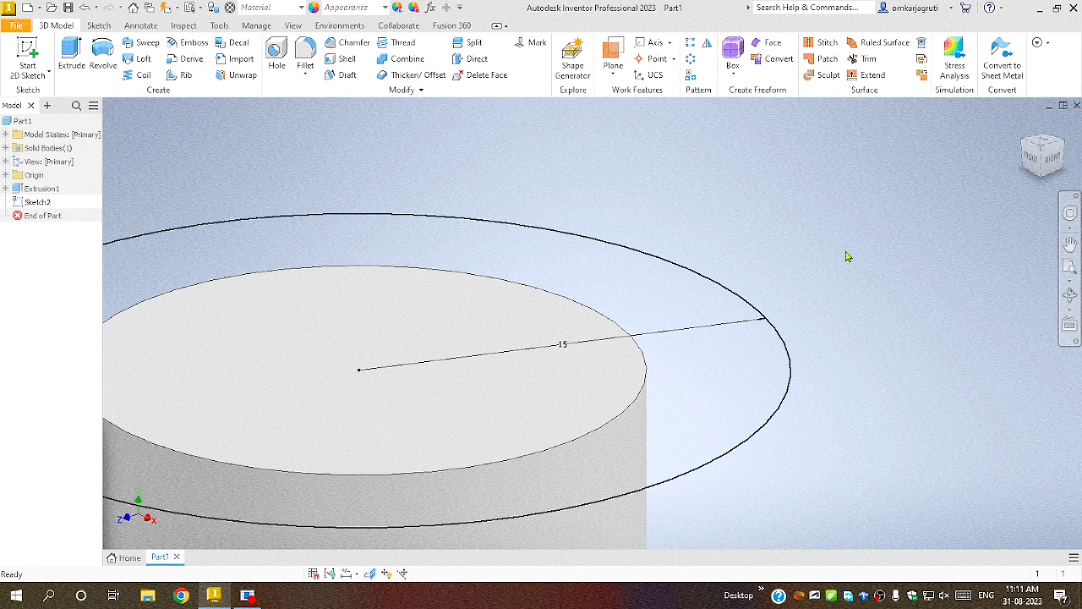
Step: Extrude the 15 mm radius circle upward 25 mm, joined to the cylinder as a wider head
scroll(792, 215, "up", 3)
key("e")
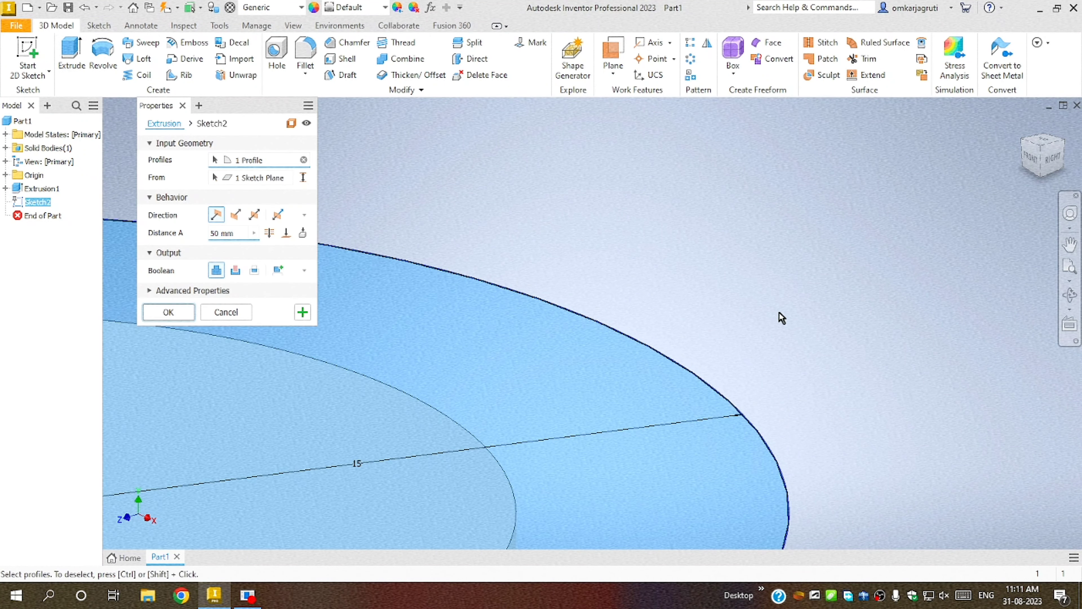
scroll(714, 368, "down", 5)
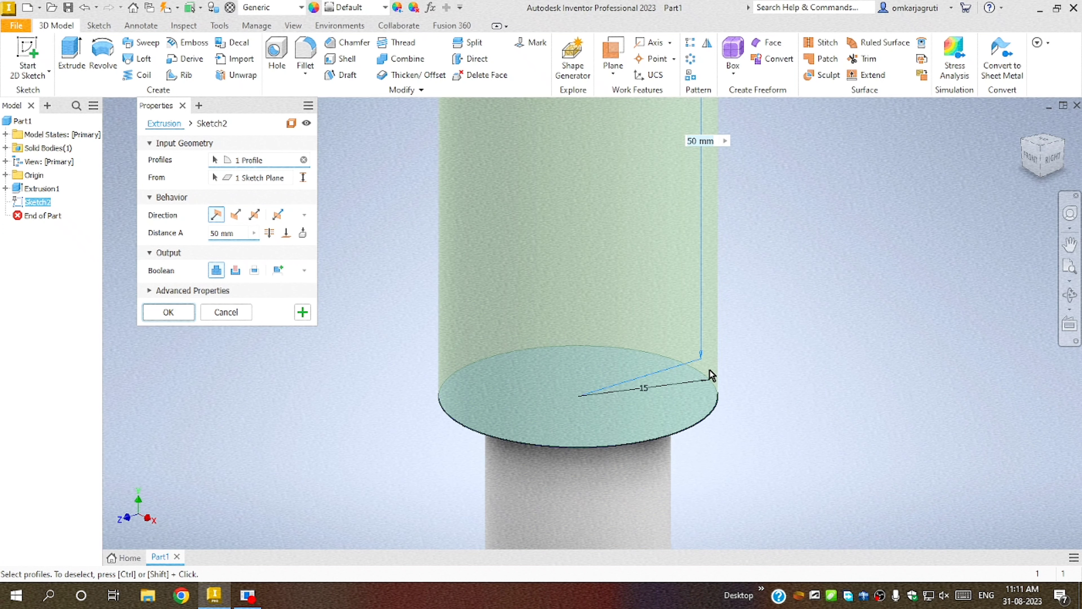
scroll(542, 282, "up", 3)
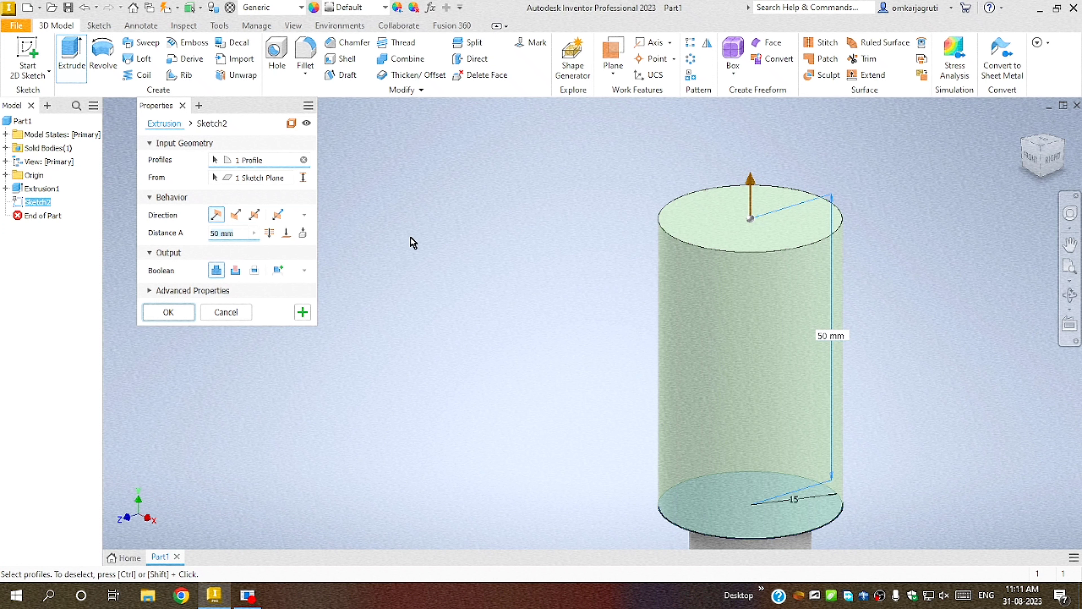
type("25")
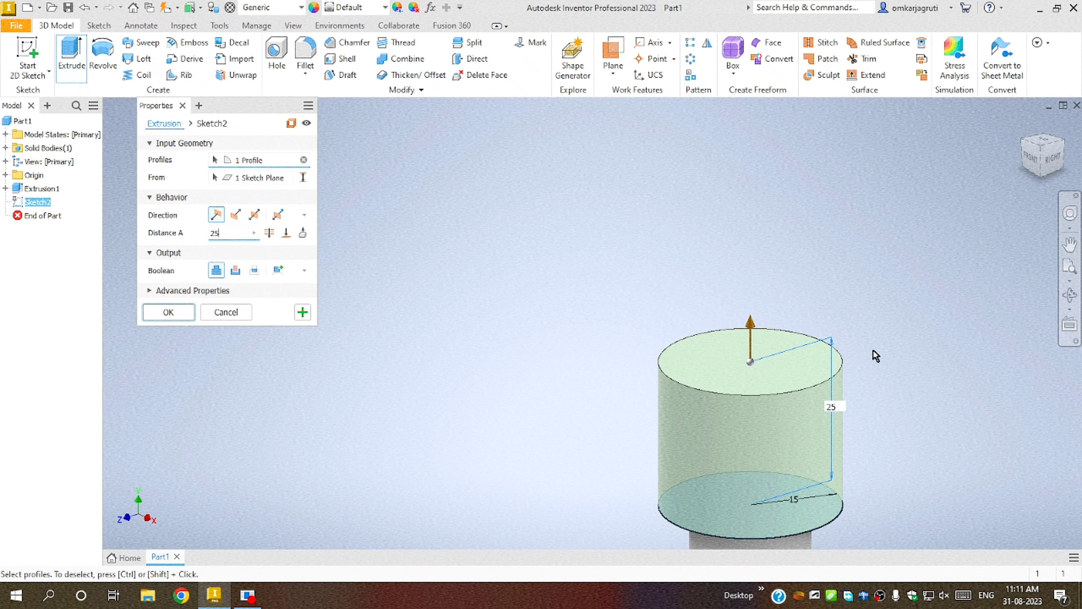
scroll(959, 304, "up", 3)
scroll(959, 305, "down", 5)
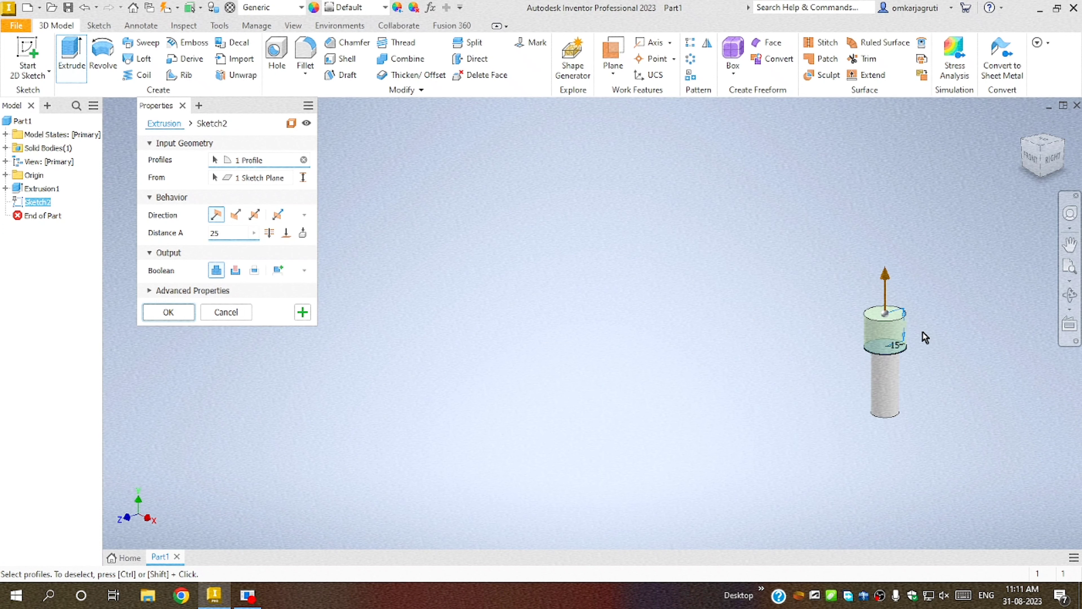
scroll(854, 371, "up", 3)
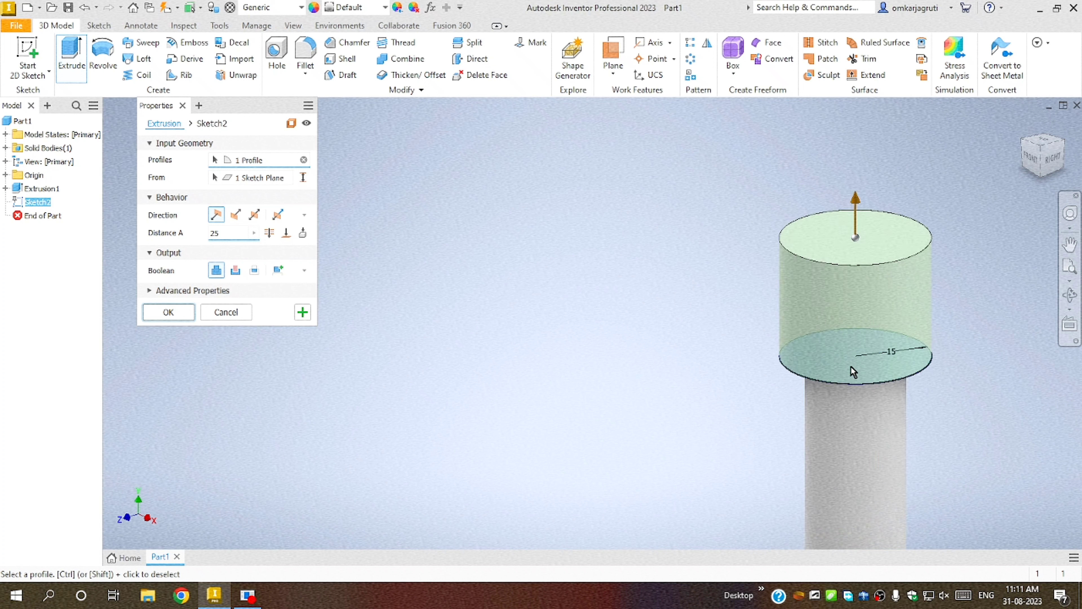
left_click(169, 312)
scroll(583, 271, "down", 3)
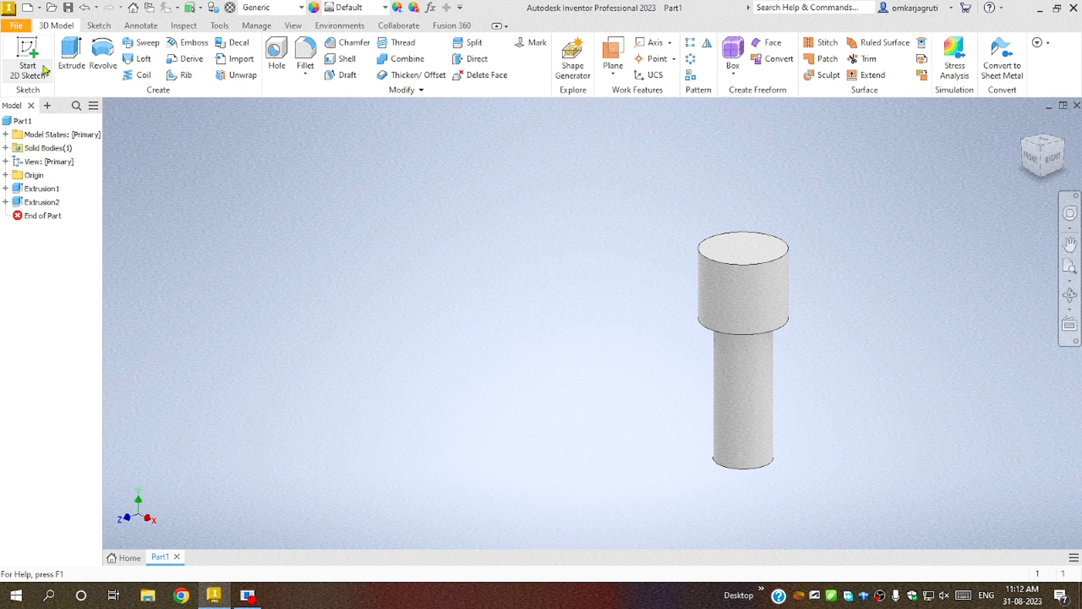
Step: Create a new part and sketch a rectangle about 13 by 12 mm from the origin on the horizontal XZ plane
left_click(28, 7)
left_click(732, 493)
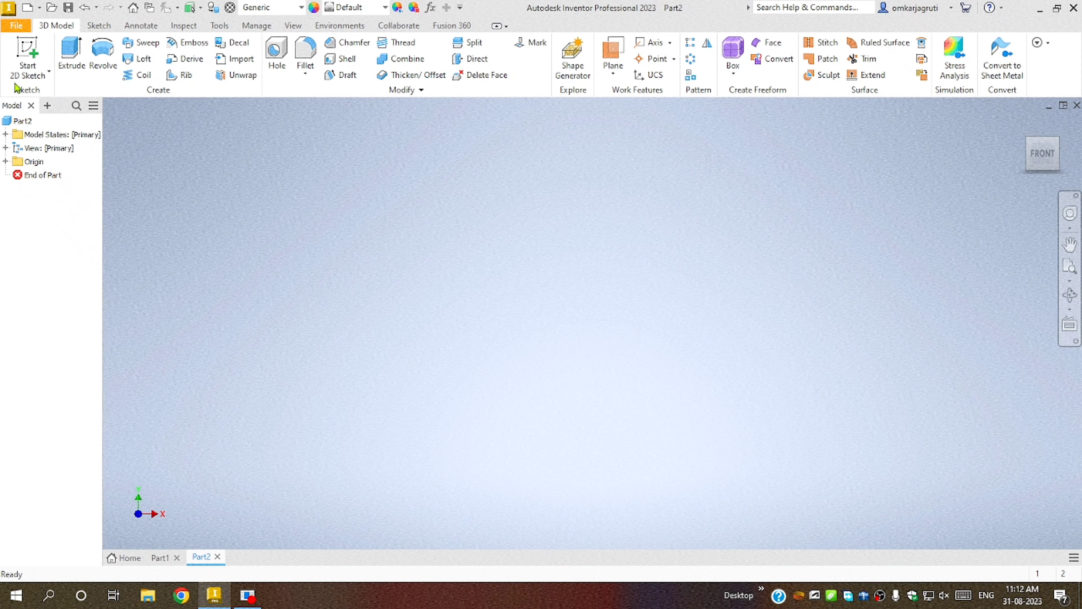
left_click(26, 56)
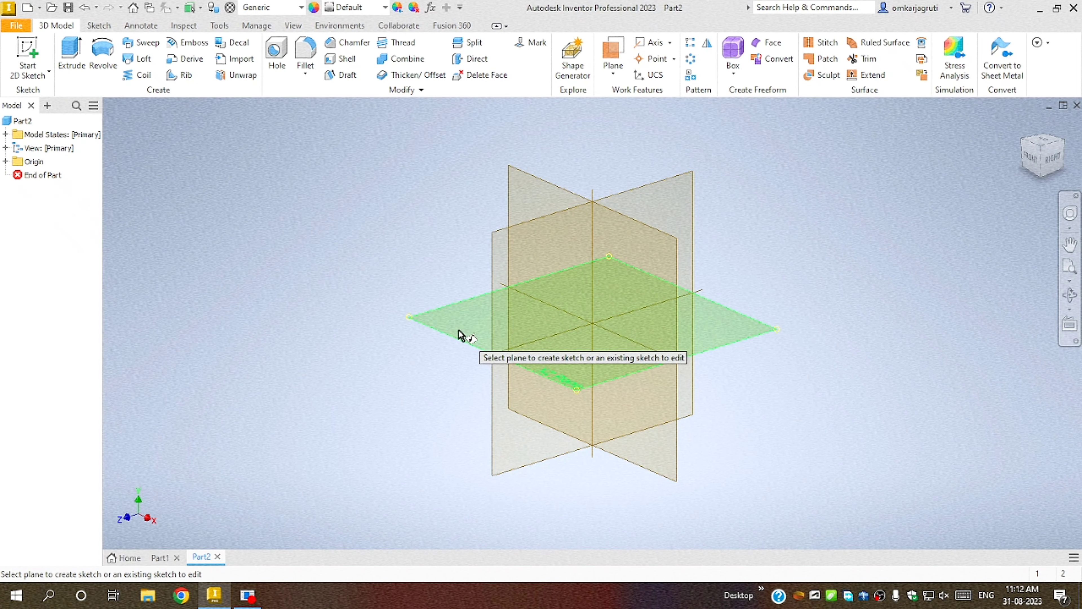
left_click(461, 336)
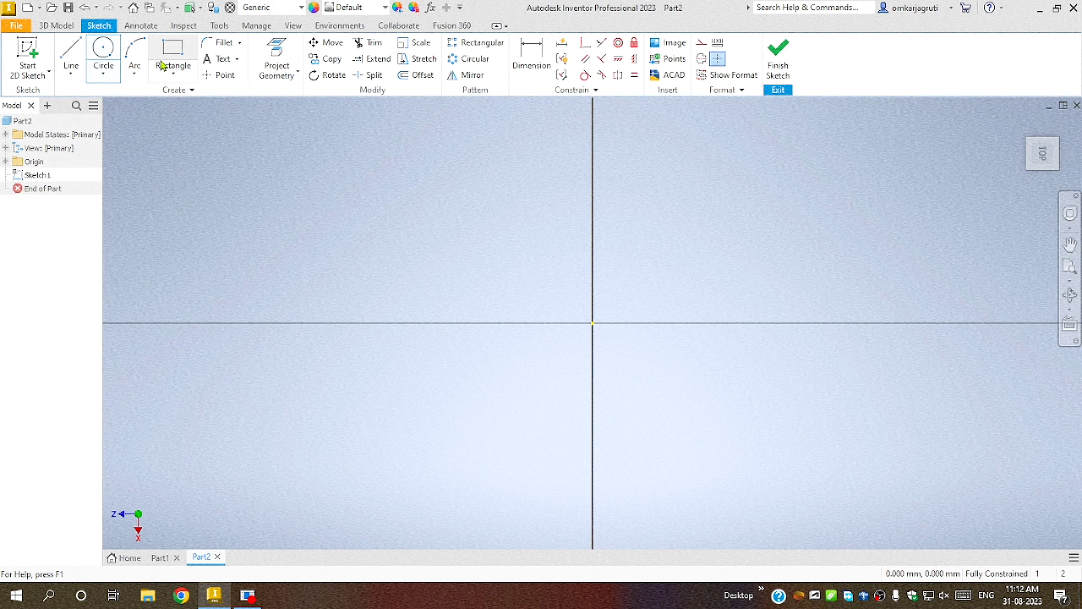
left_click(163, 64)
left_click(592, 323)
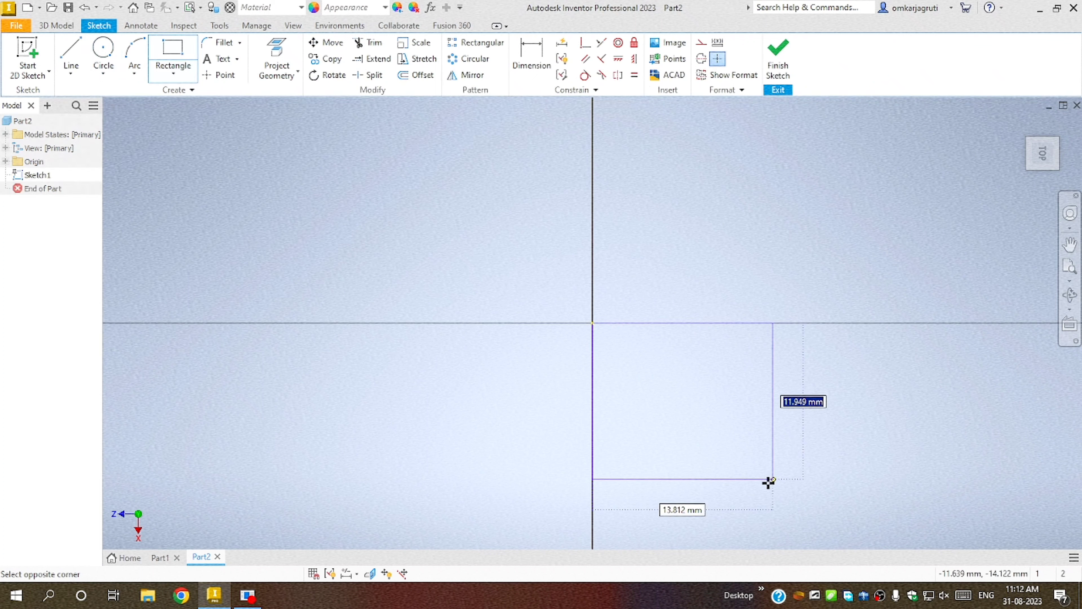
left_click(758, 482)
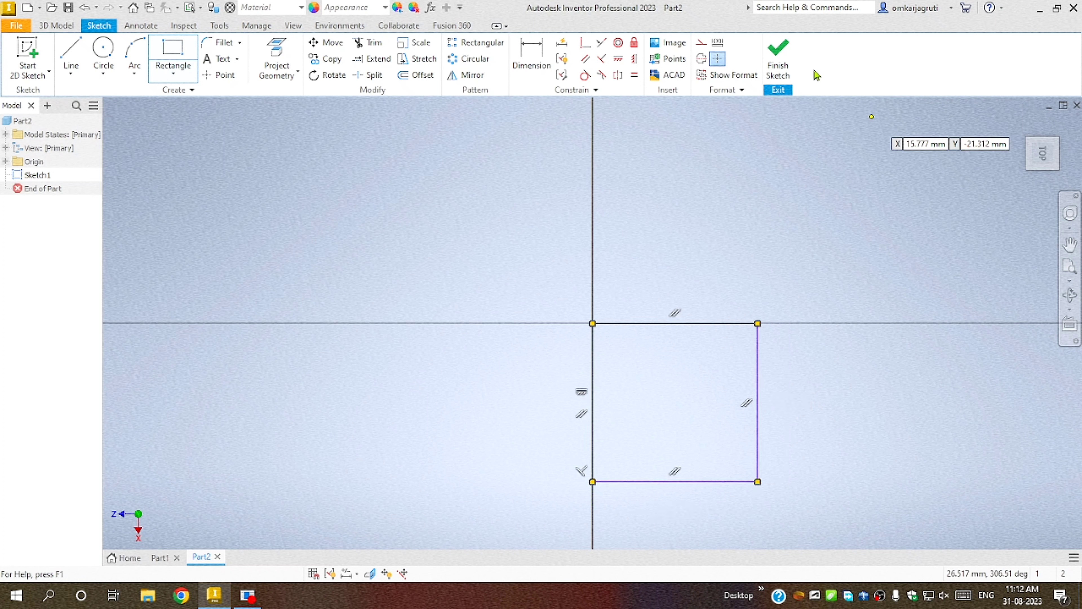
left_click(779, 54)
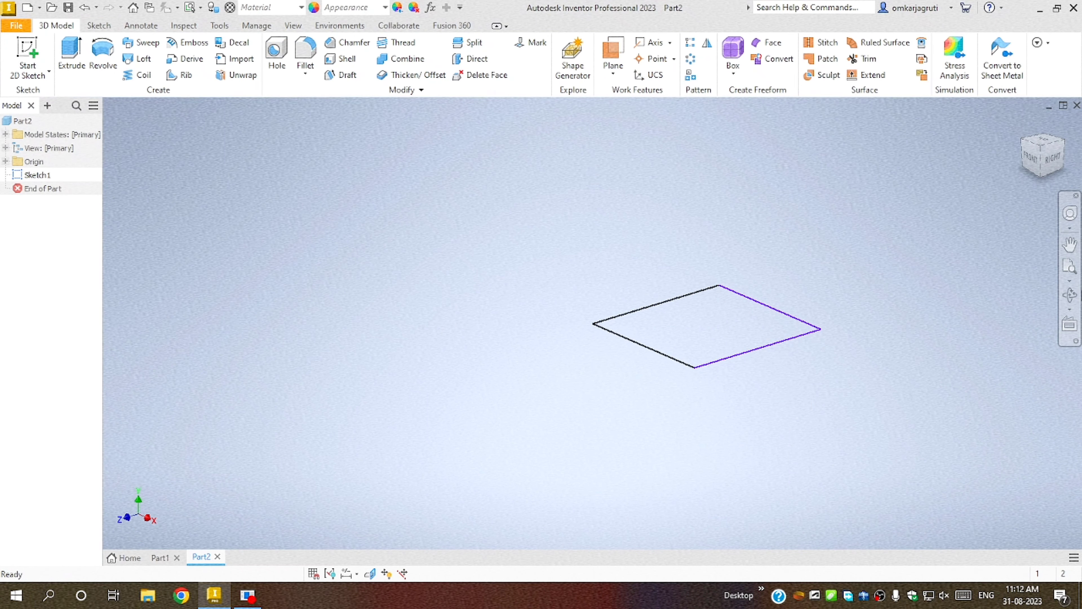
Step: Start a 10 mm upward extrusion of the rectangle and inspect its preview from the right side and in a corner view
left_click(72, 54)
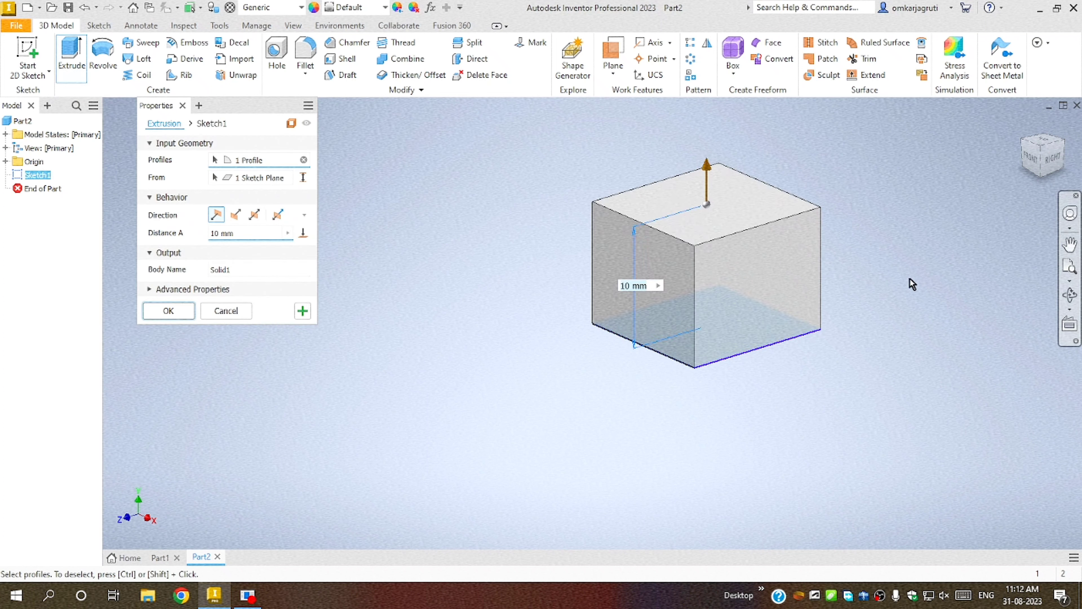
scroll(903, 243, "down", 2)
scroll(899, 242, "up", 3)
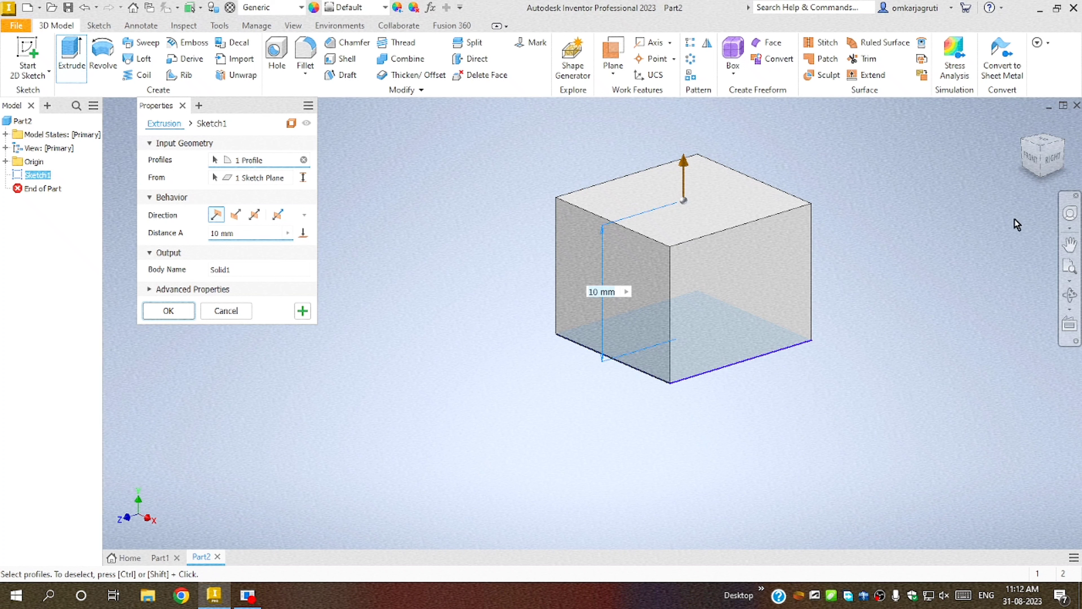
left_click(1049, 181)
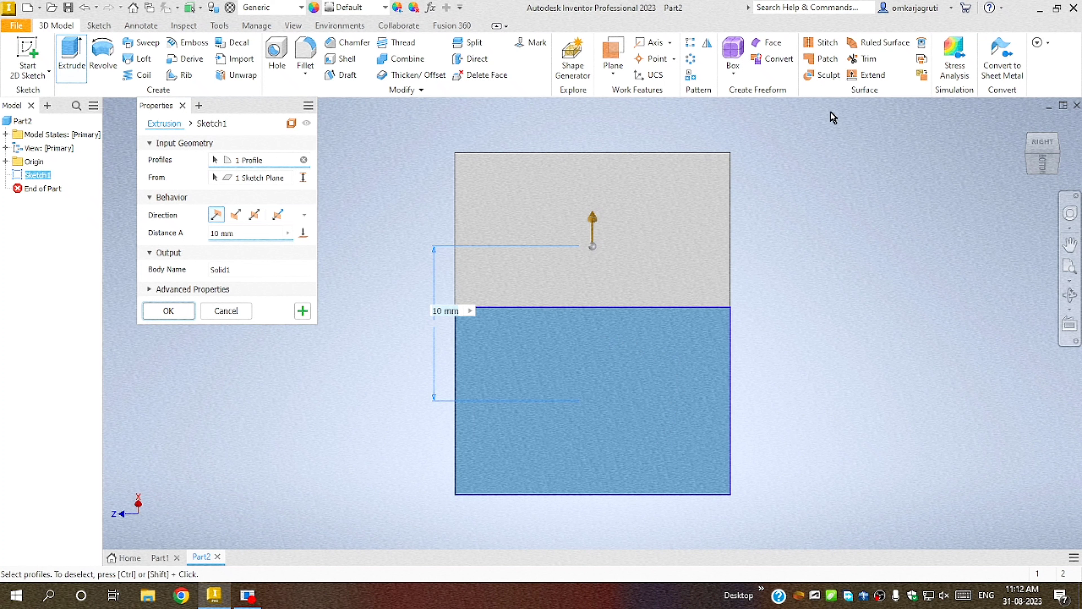
left_click(1047, 144)
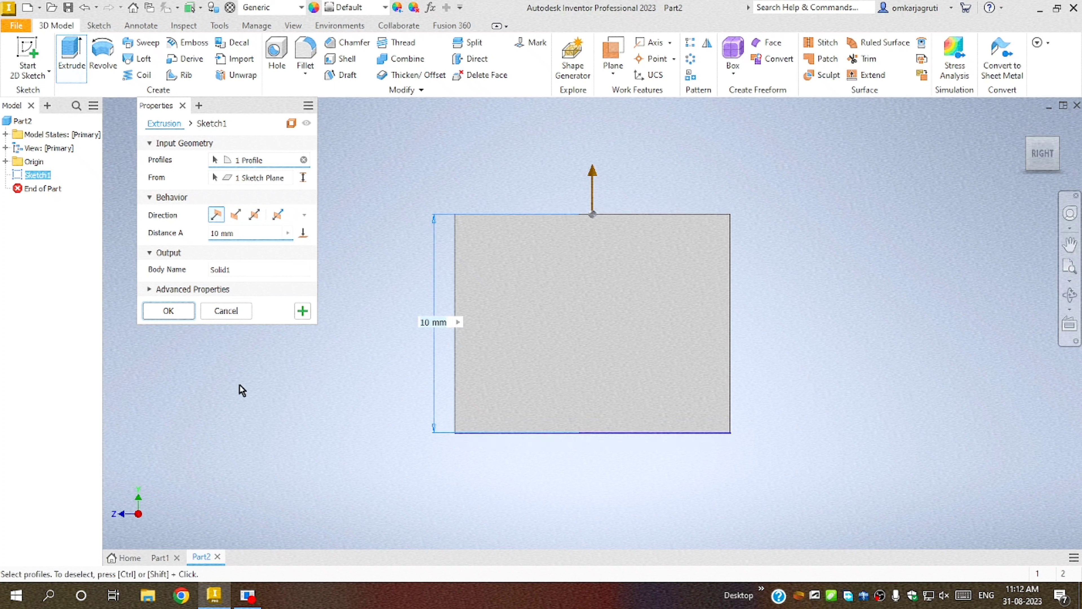
left_click(1029, 142)
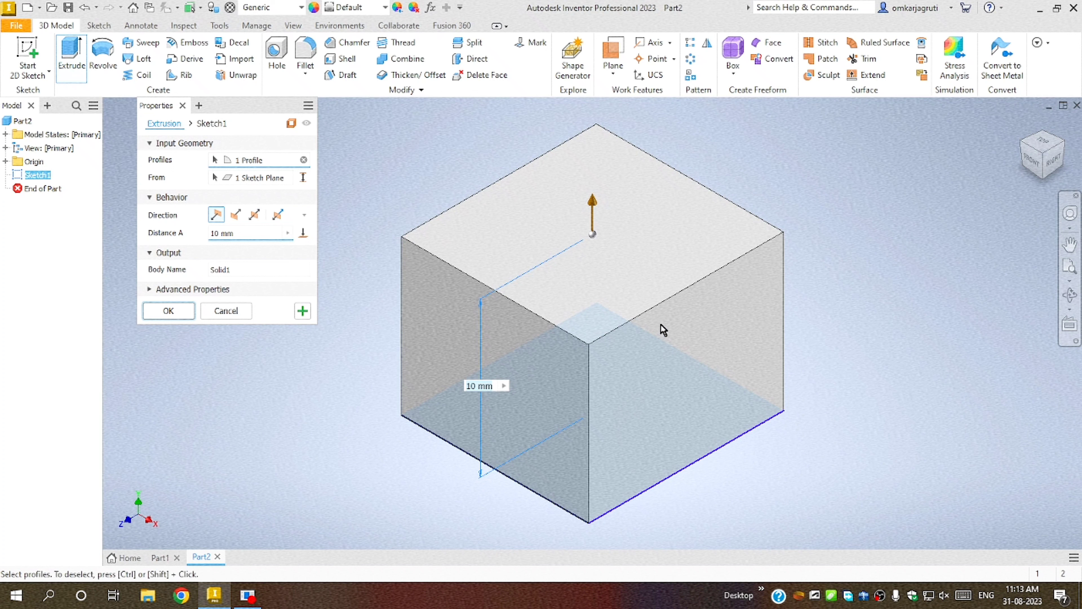
Step: Try the flipped, default and symmetric directions for the rectangle's 10 mm extrusion, comparing the previews from the right side
left_click(237, 215)
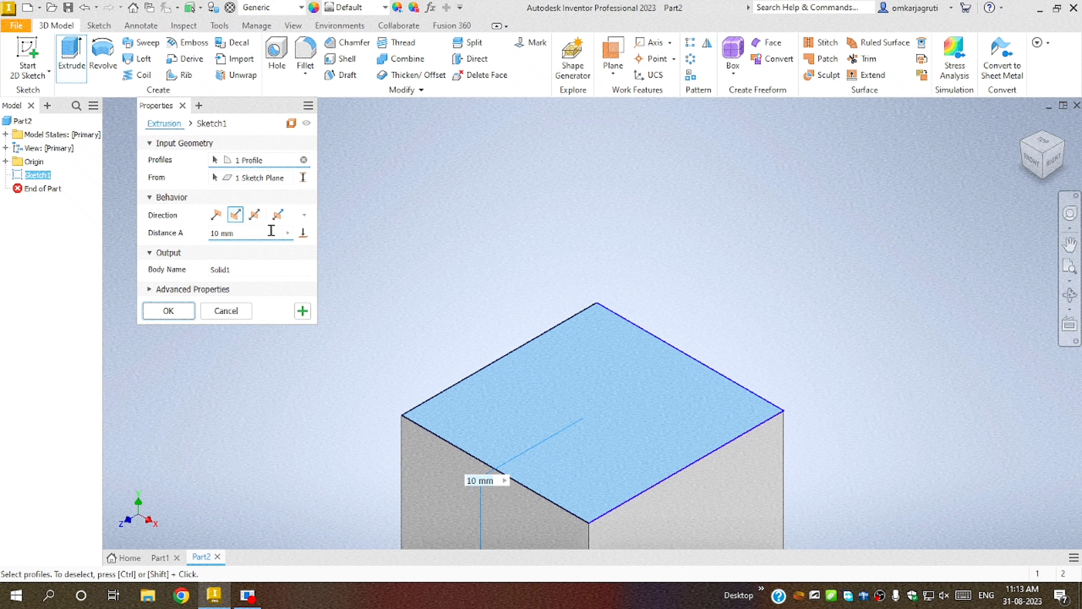
left_click(255, 215)
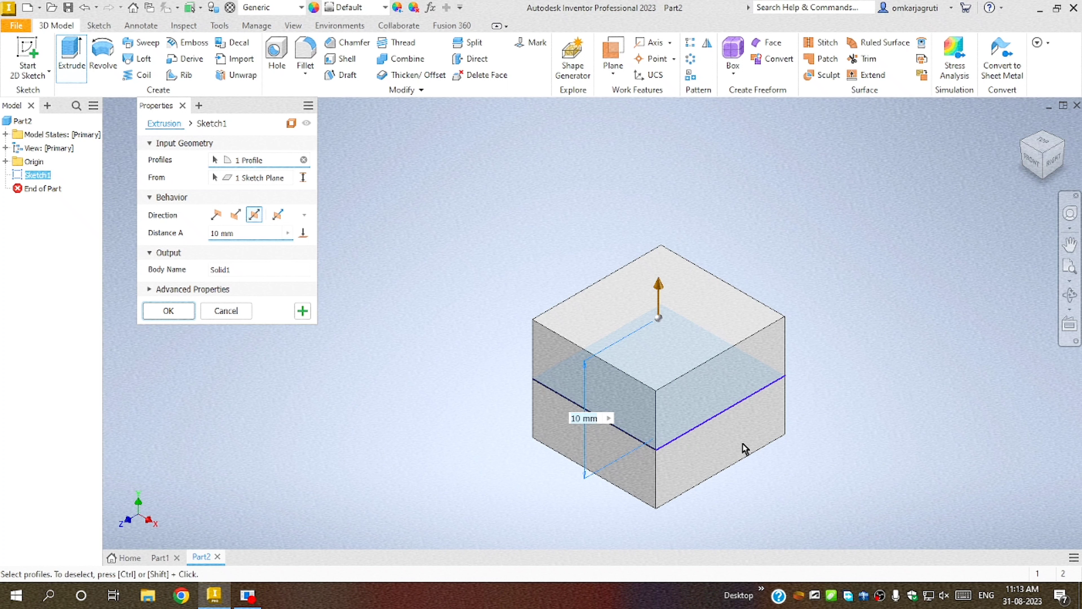
left_click(1049, 170)
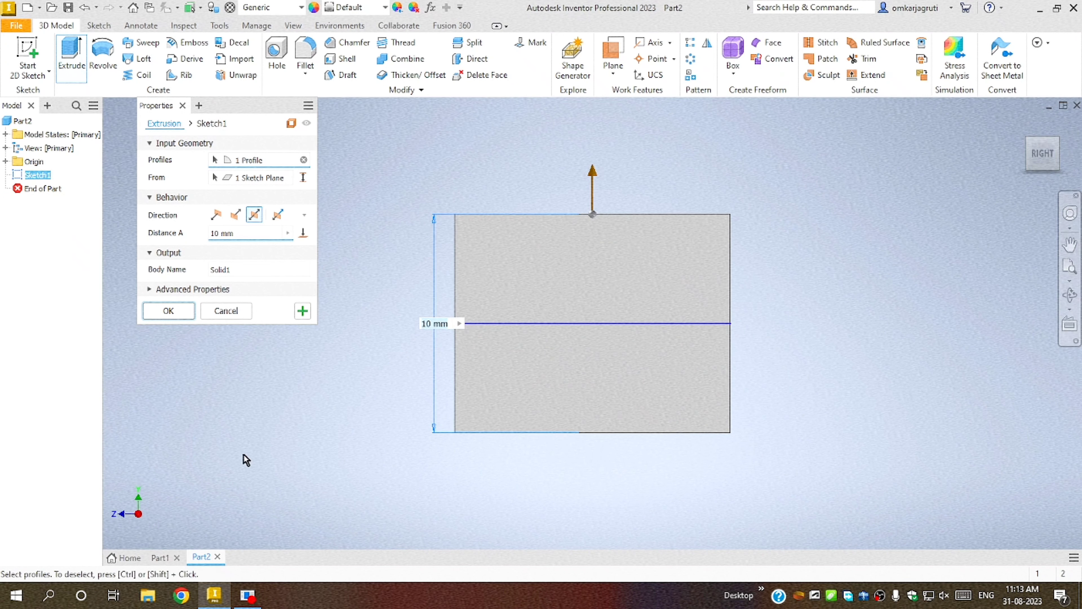
left_click(235, 215)
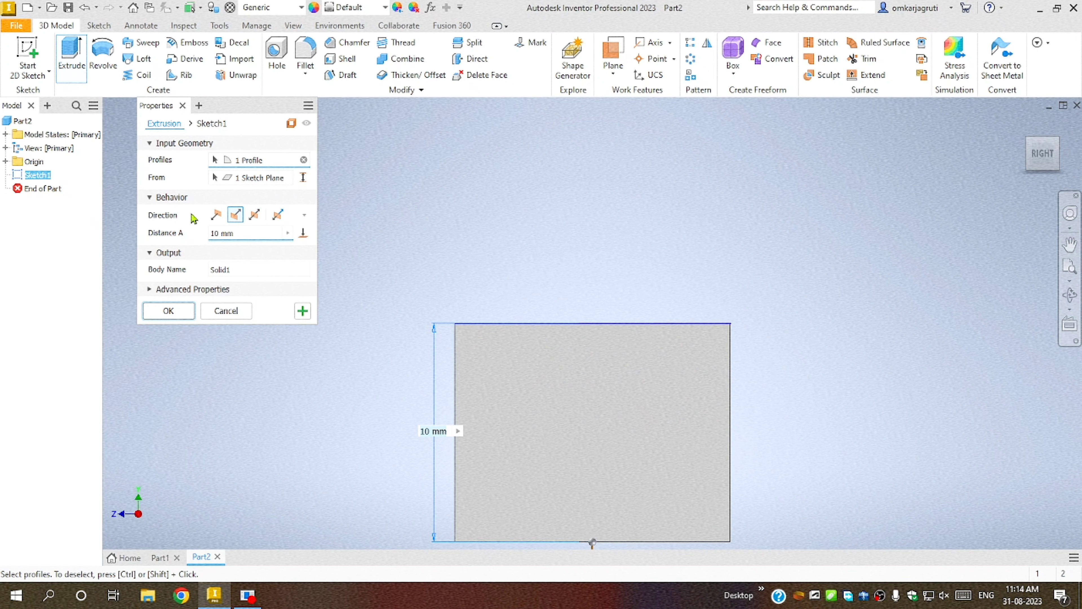
left_click(218, 215)
left_click(236, 215)
left_click(254, 215)
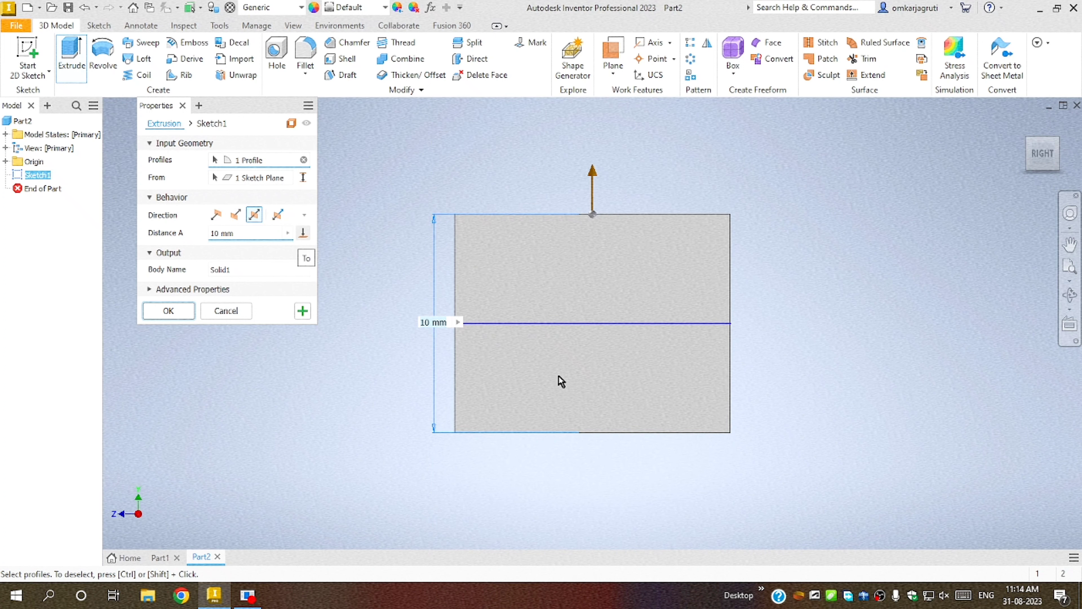
Step: Extrude the rectangle asymmetrically, 15 mm above and 10 mm below the sketch plane
left_click(279, 216)
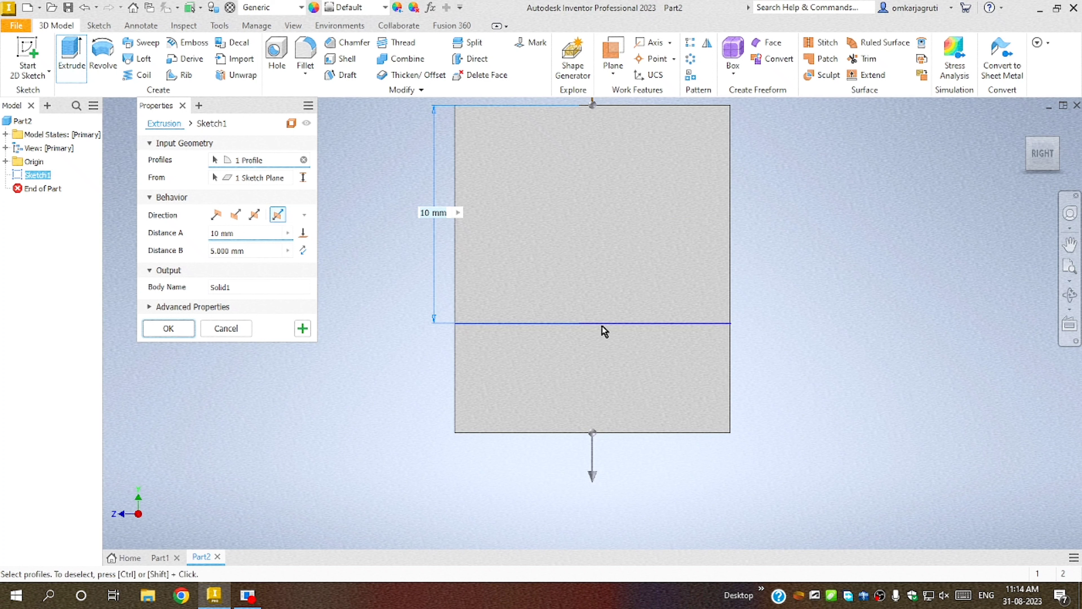
left_click(249, 234)
type("15")
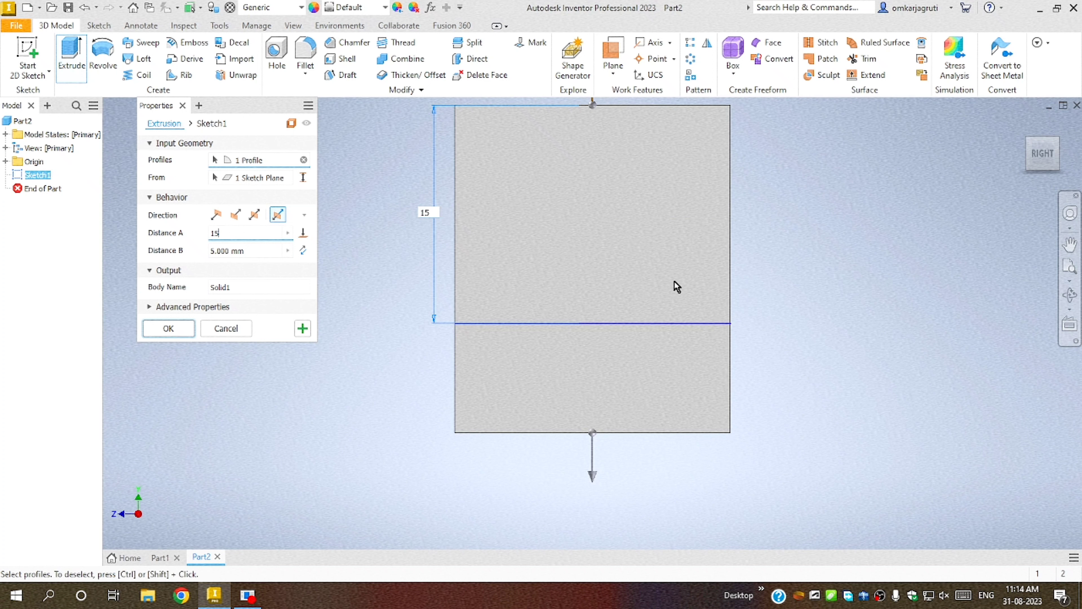
scroll(636, 358, "down", 3)
left_click(251, 251)
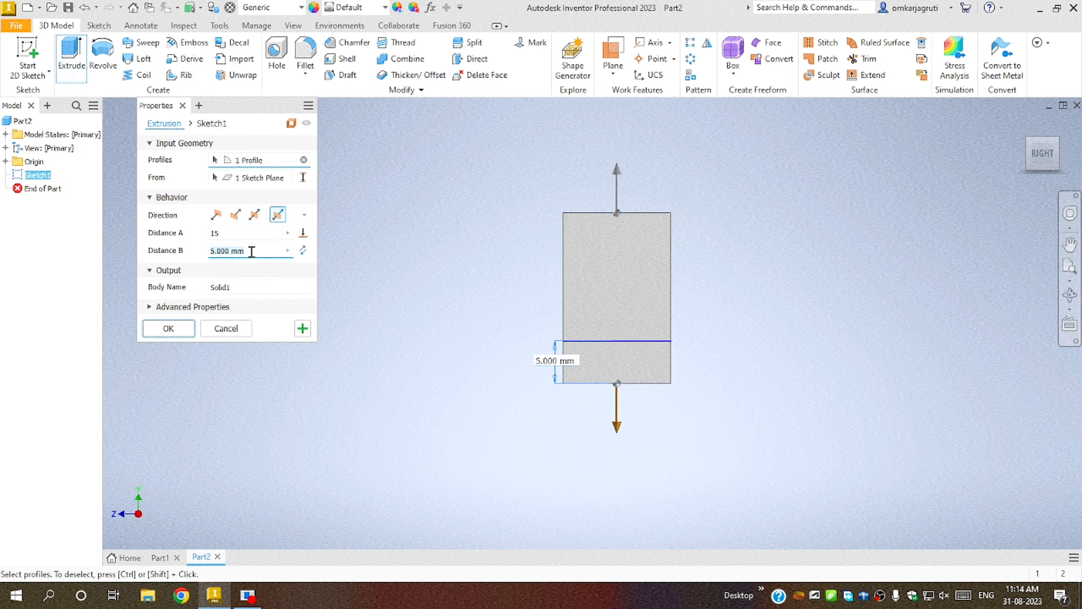
type("10")
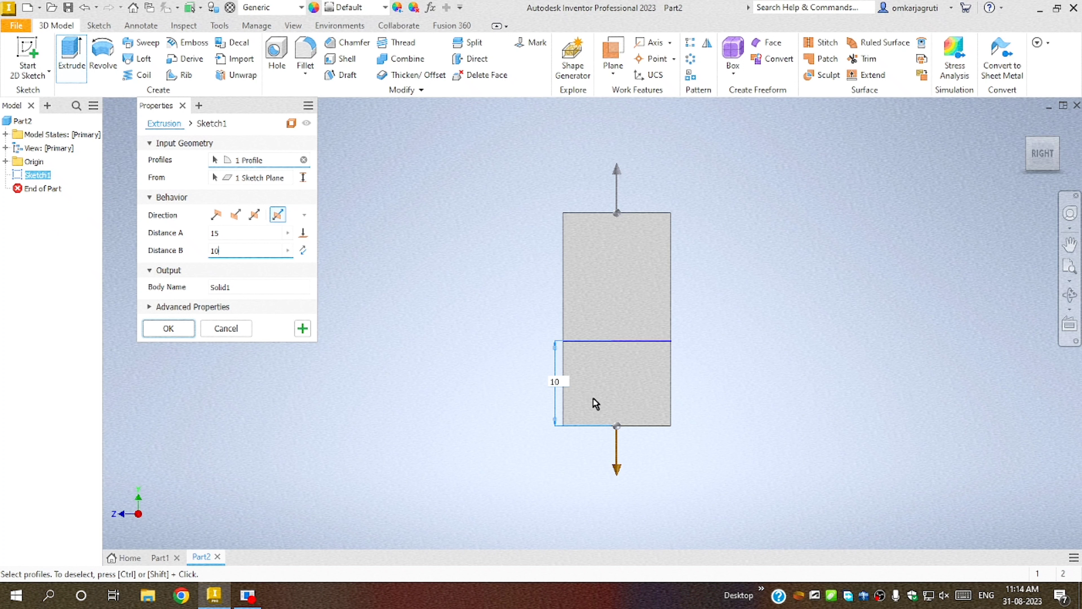
left_click(162, 329)
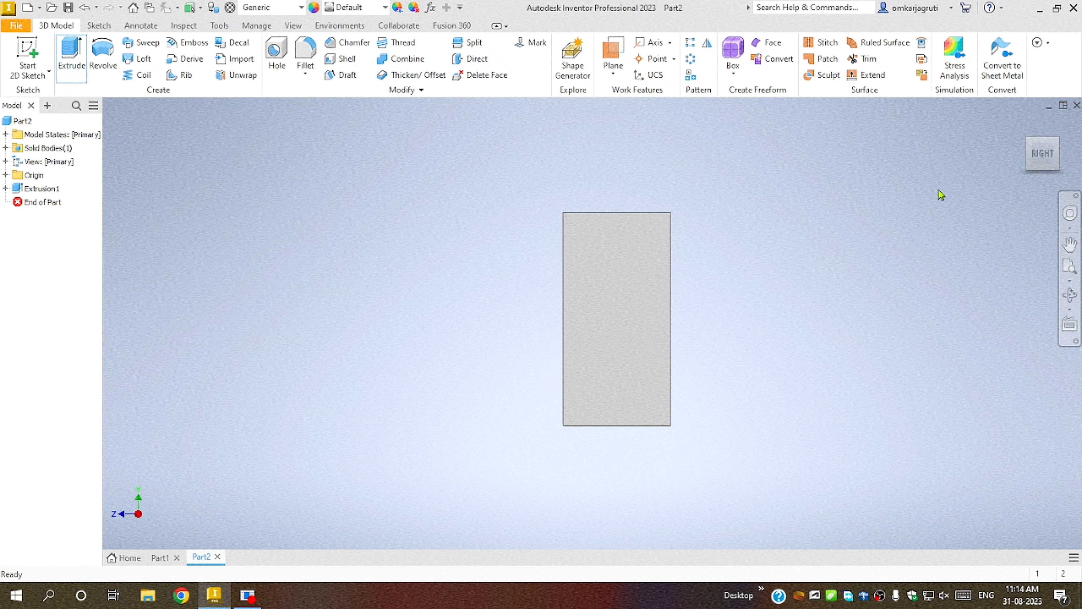
Step: Create a sketch on the block's right face and leave it empty
left_click(1030, 142)
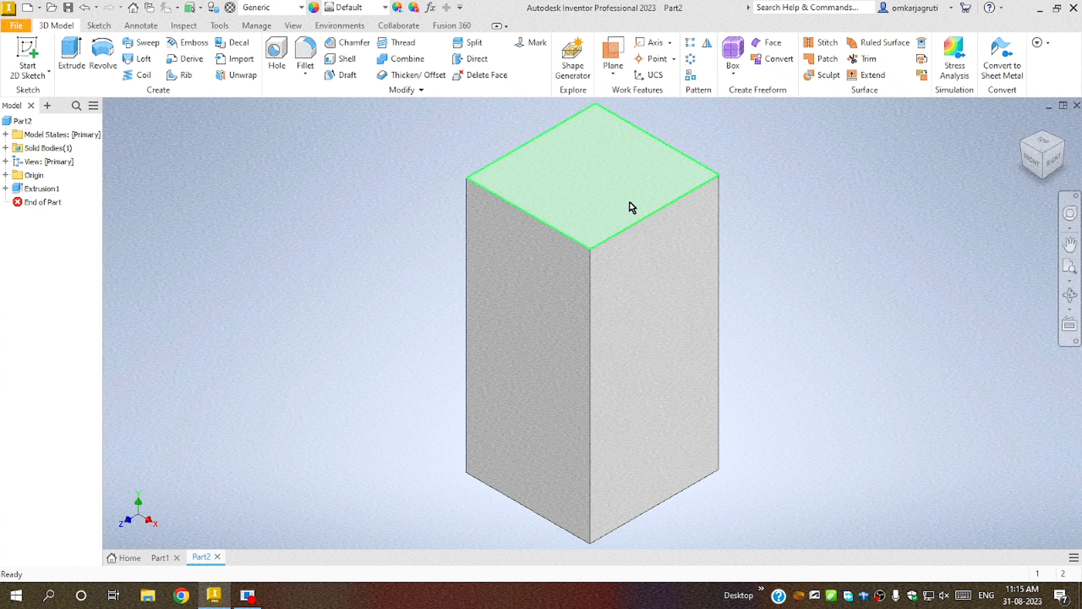
left_click(616, 328)
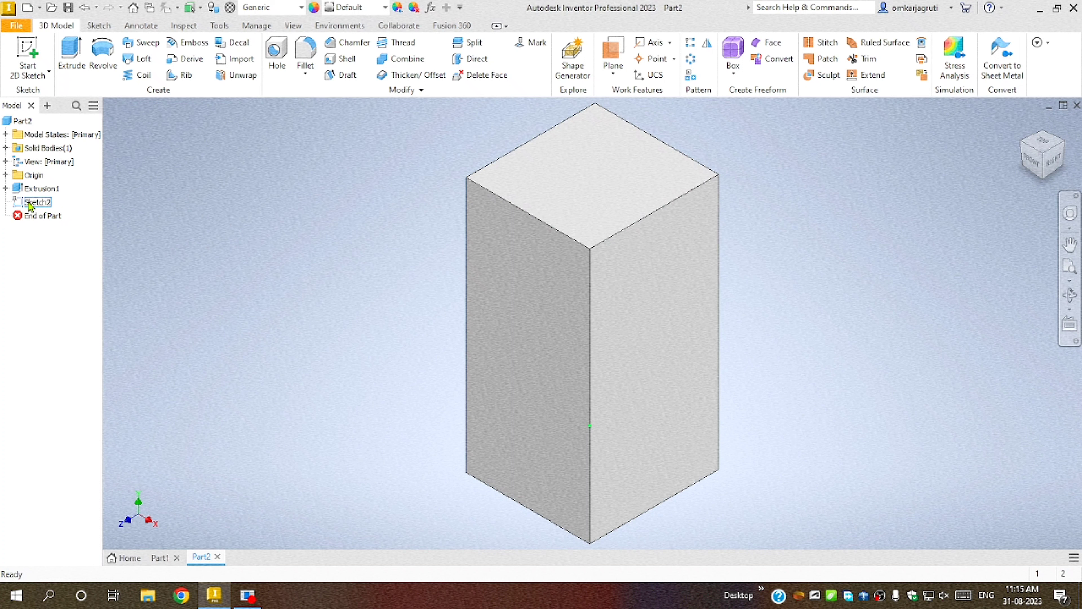
Step: Edit the block's extrusion and set its upward distance, Distance A, to 10 mm
left_click(6, 188)
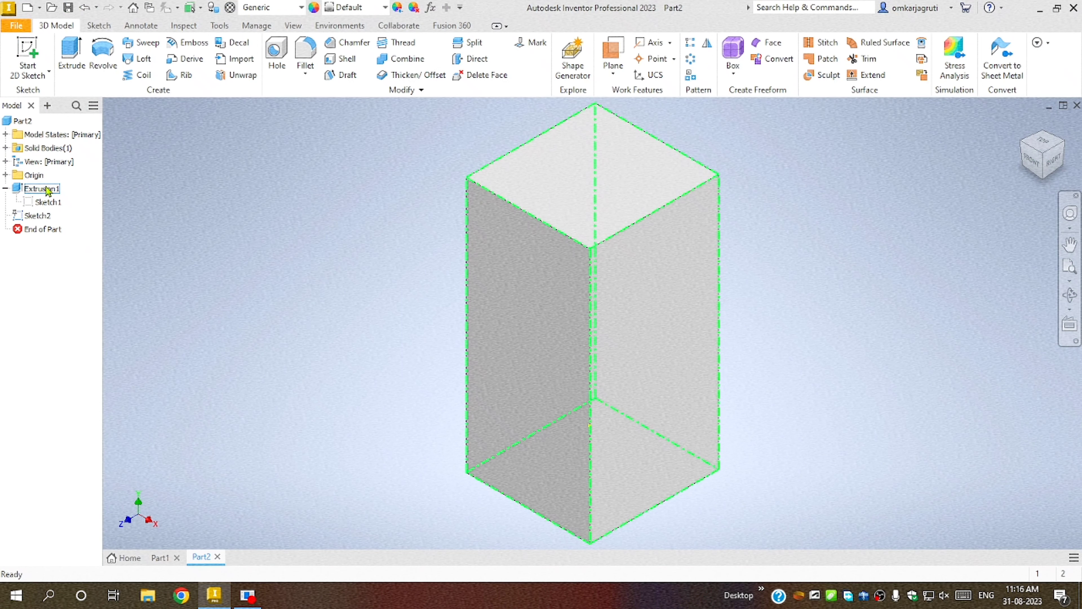
double_click(48, 190)
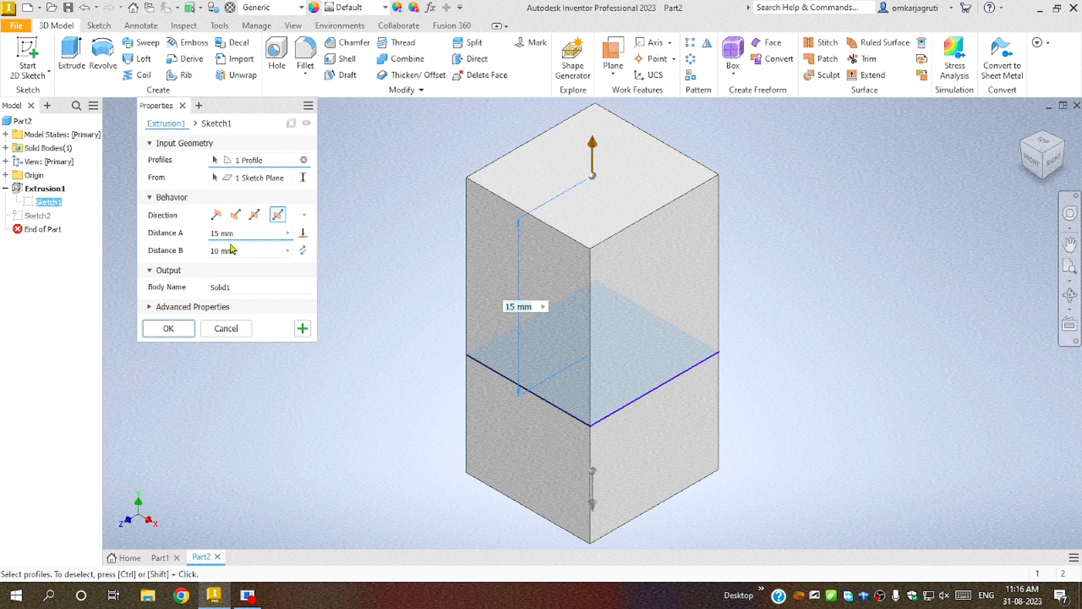
left_click(213, 234)
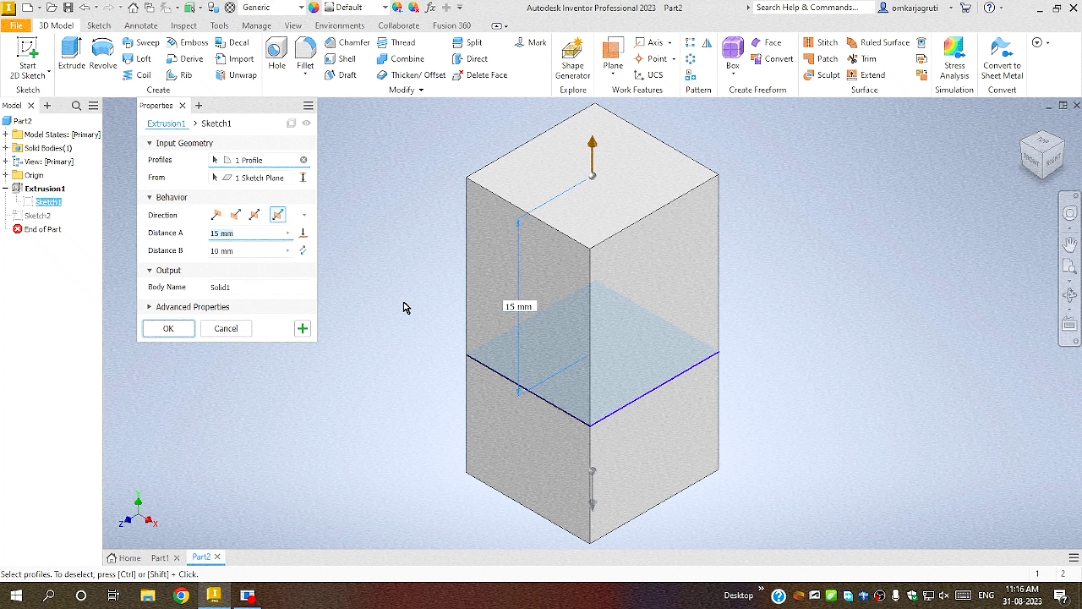
type("10")
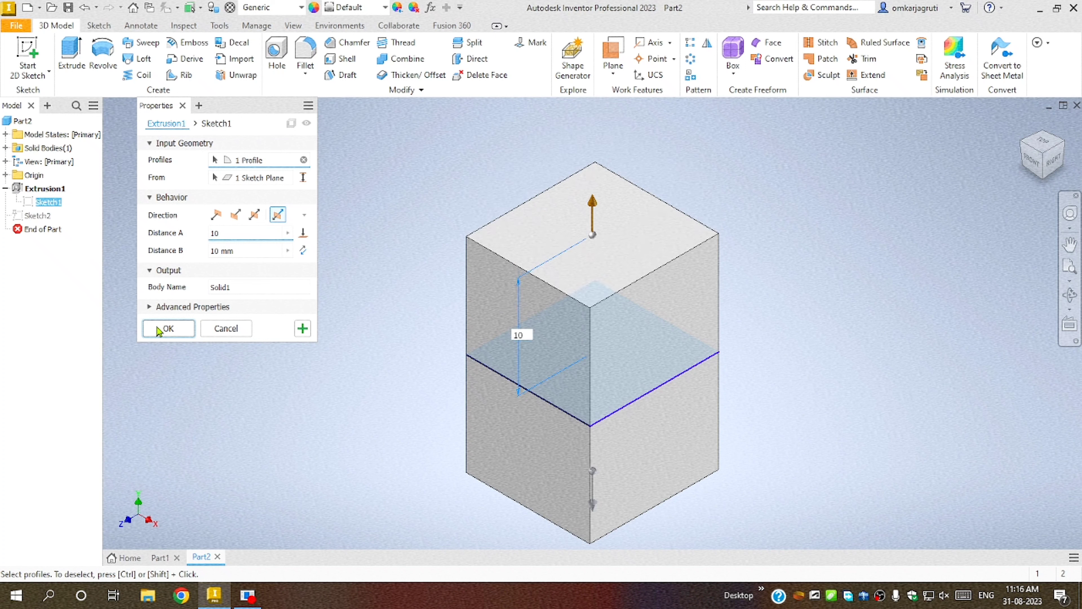
left_click(162, 329)
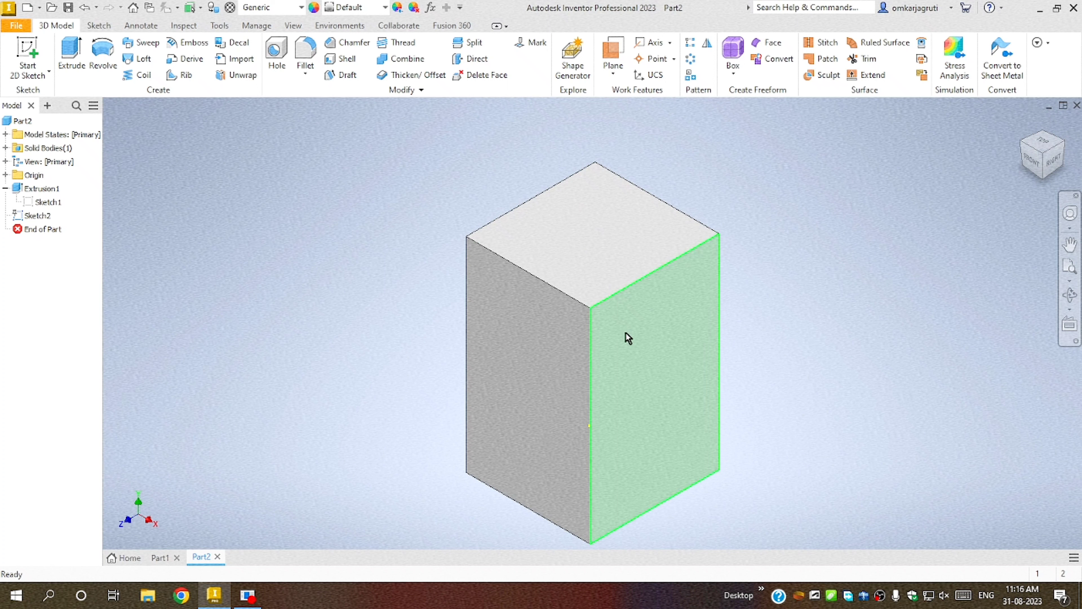
Step: Look at the stepped cylinder in Part1 and return to the block in Part2
left_click(152, 560)
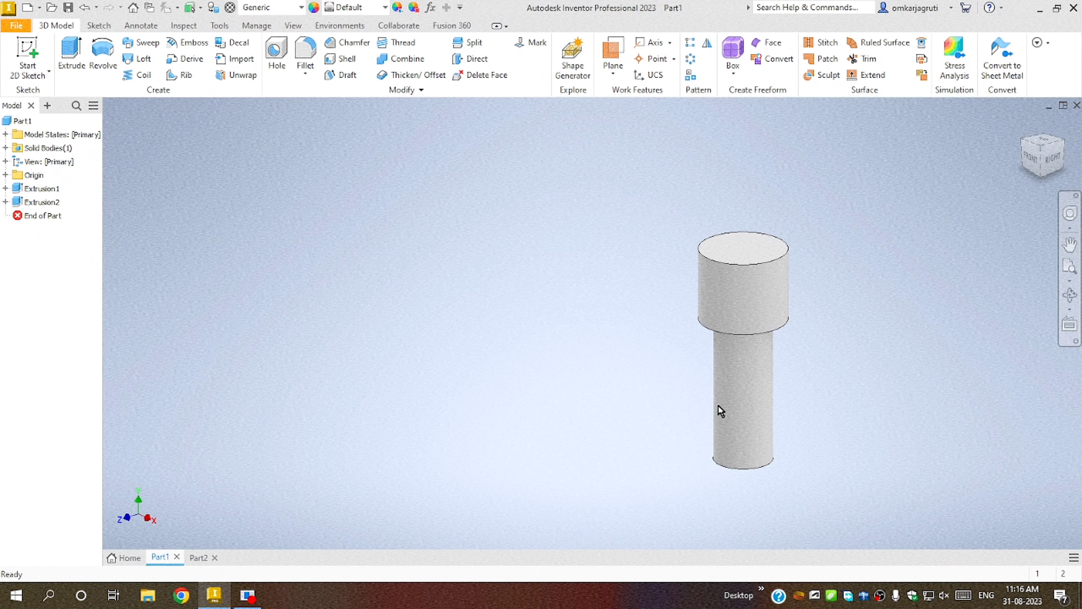
left_click(194, 562)
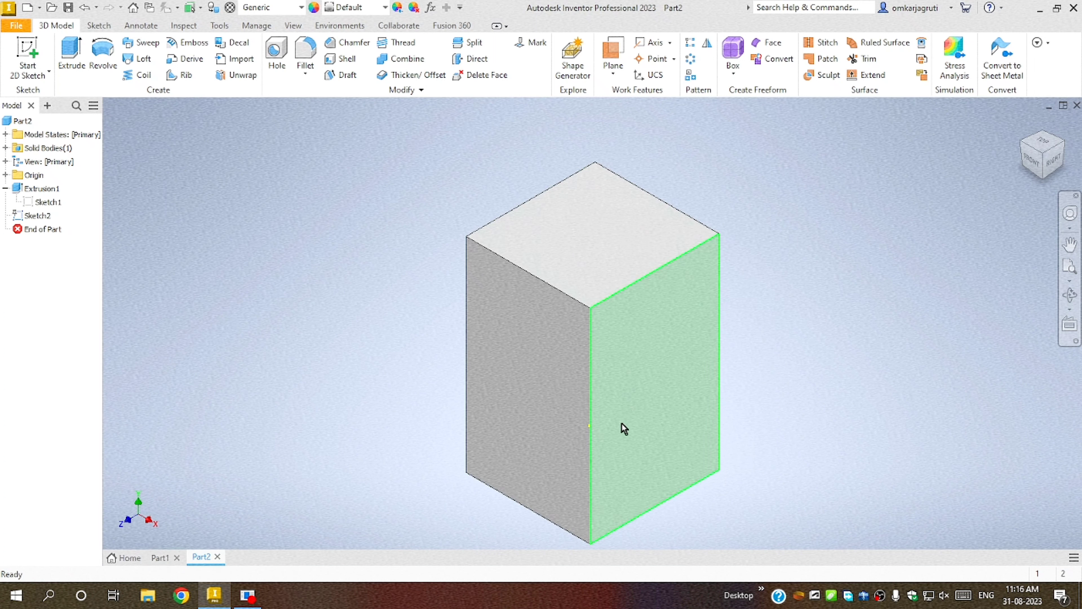